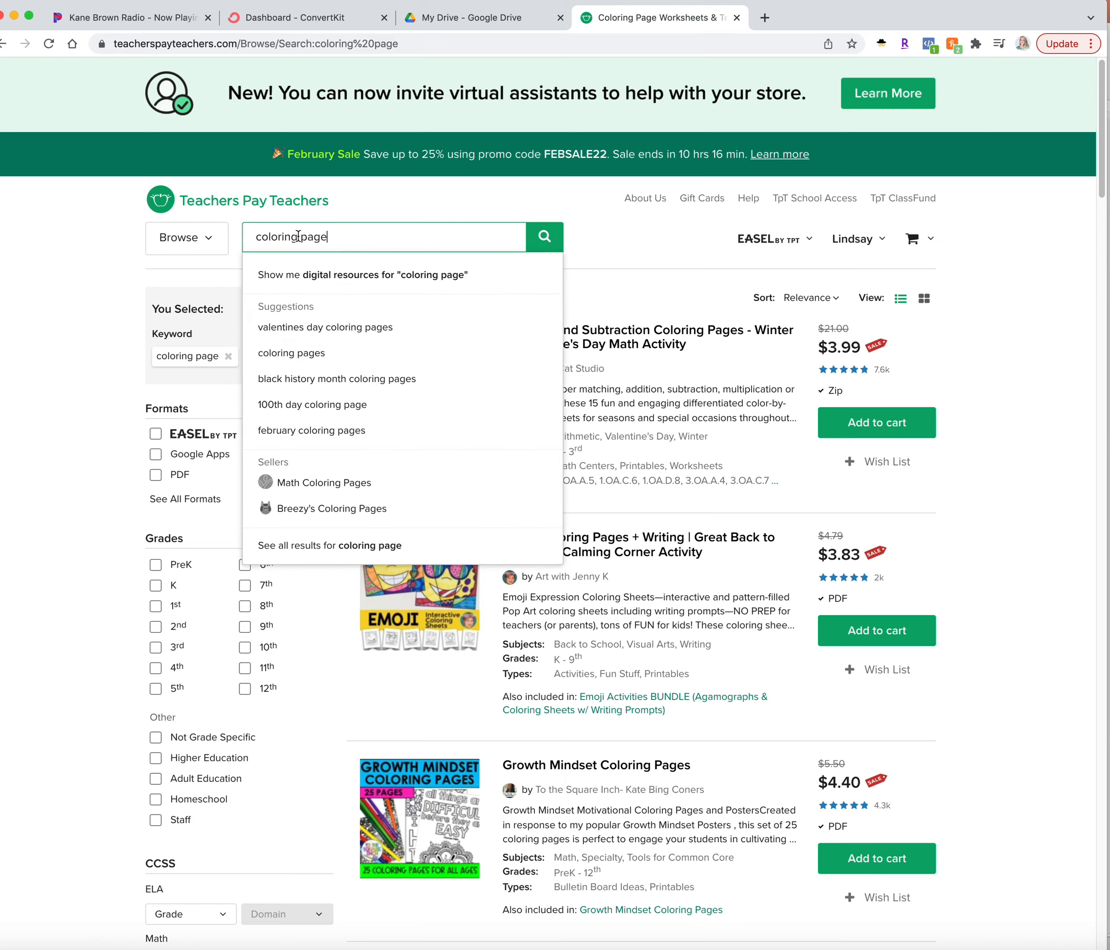
Examine the "coloring page" search results, including the resource titles, thumbnails, grades and prices
click(420, 238)
click(427, 206)
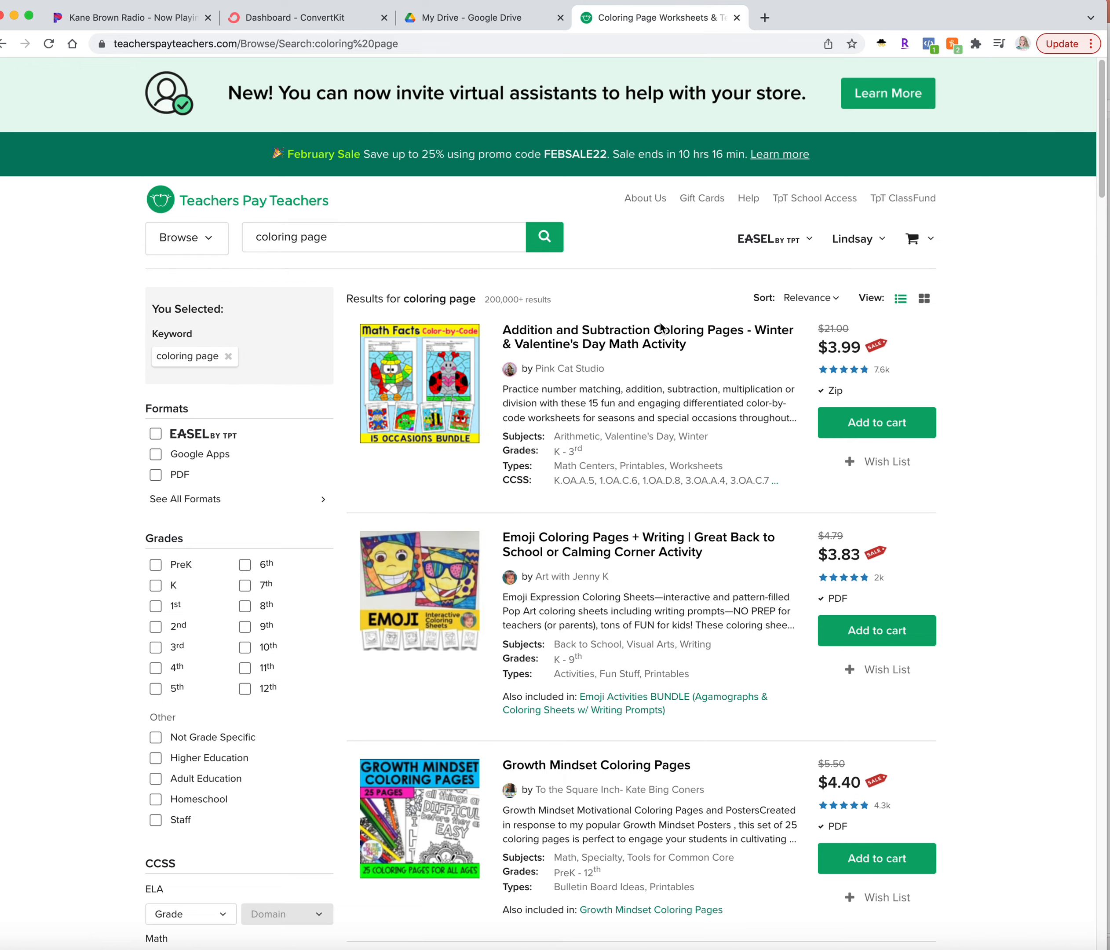
scroll(660, 324, down, 15)
scroll(721, 328, down, 10)
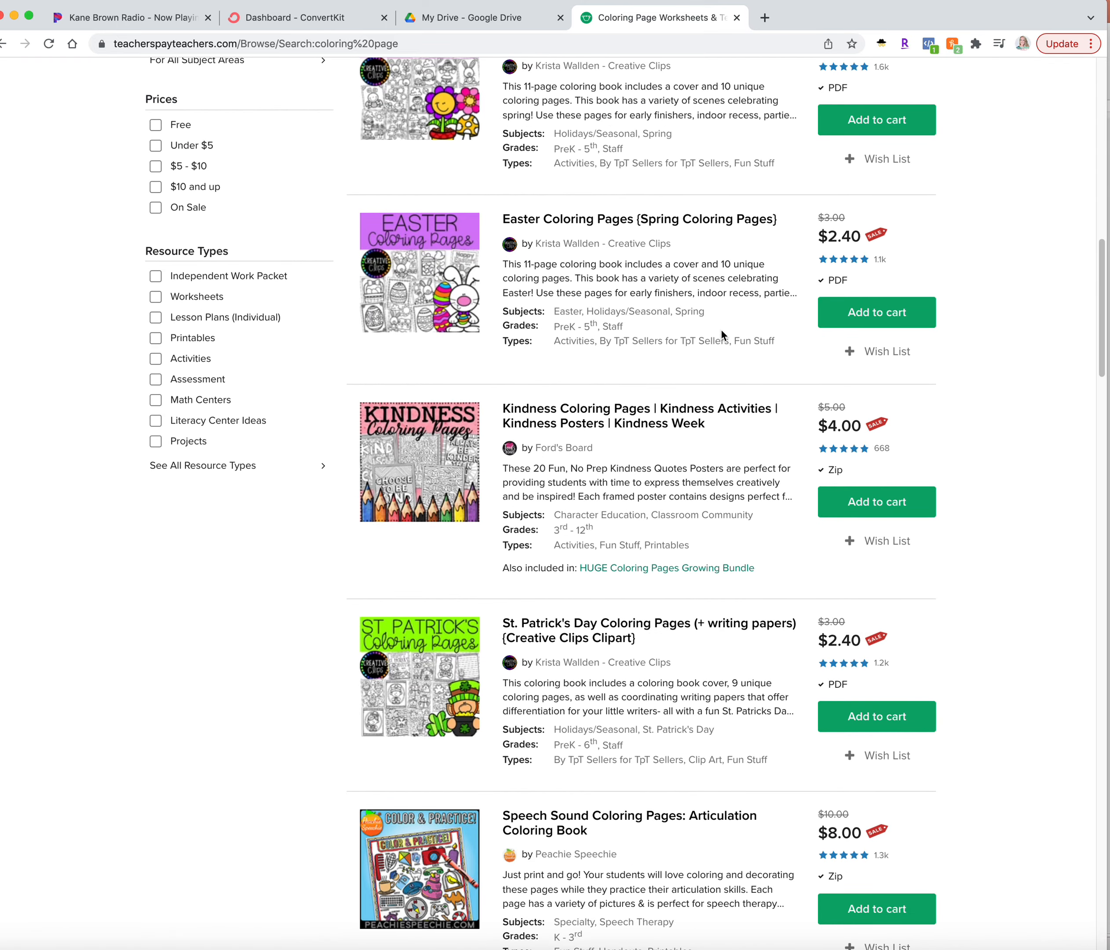
scroll(723, 333, up, 11)
scroll(725, 333, up, 15)
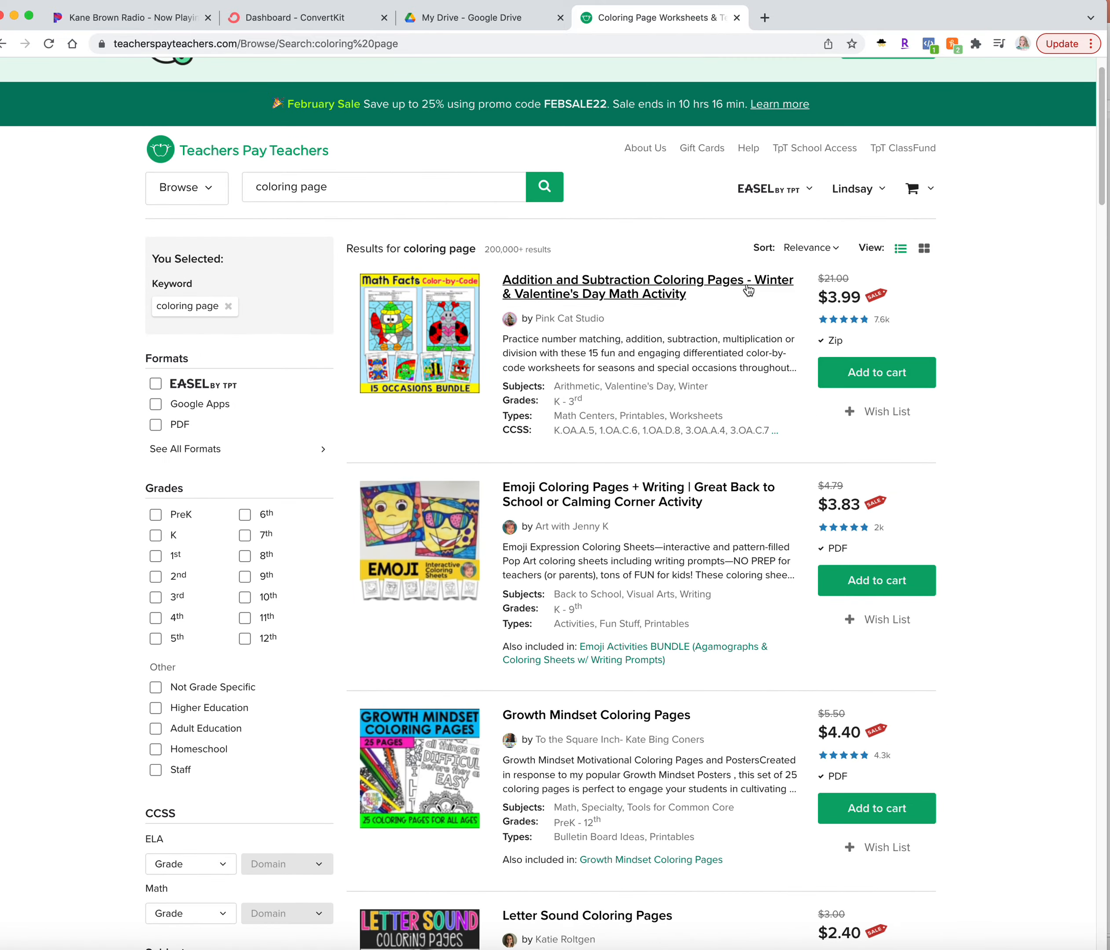
scroll(715, 323, down, 3)
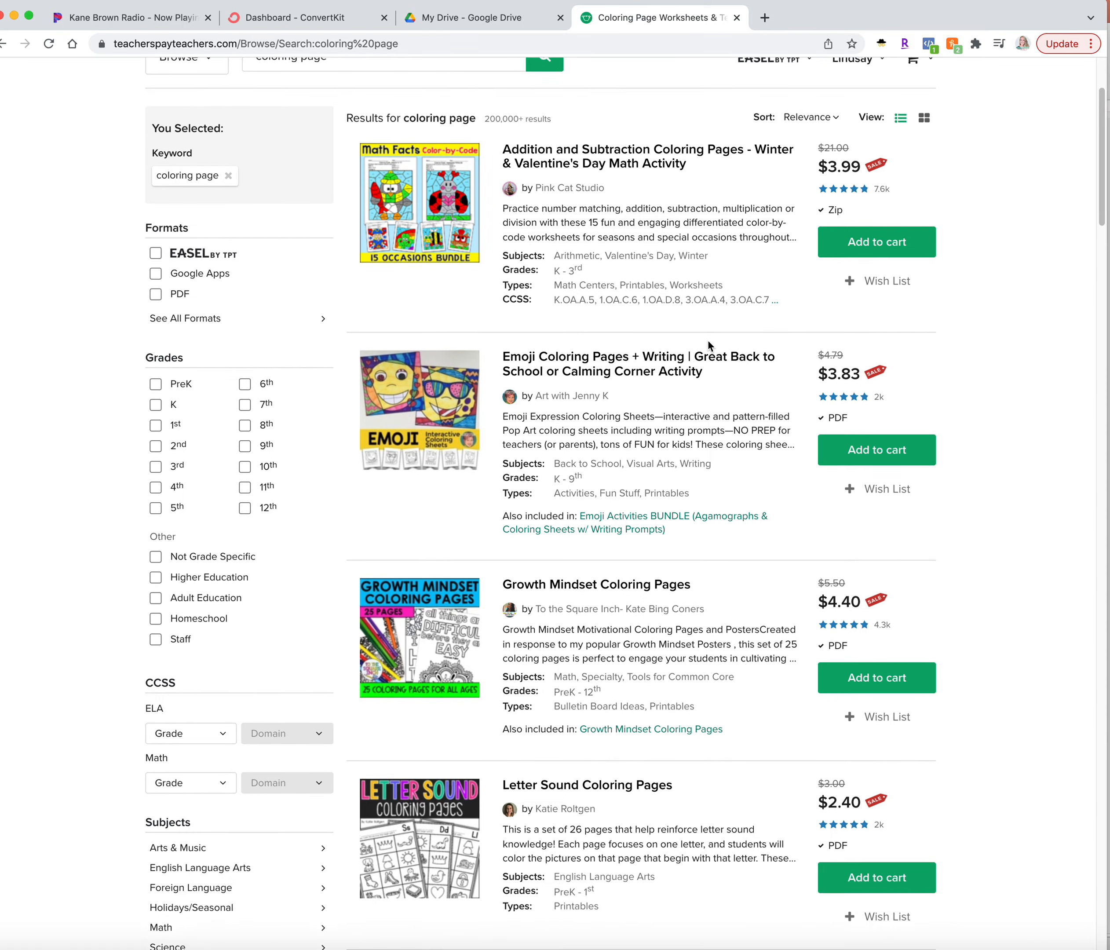
scroll(705, 345, up, 5)
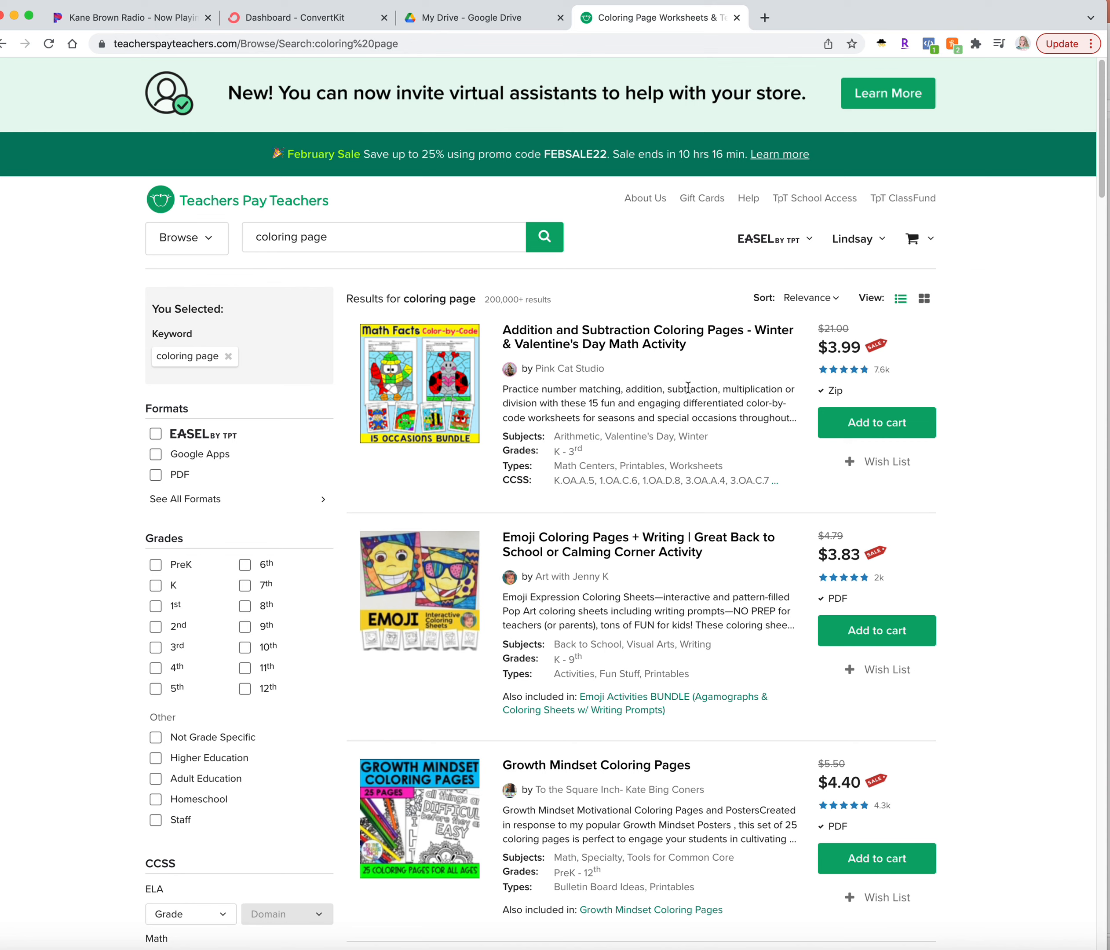
scroll(715, 408, down, 5)
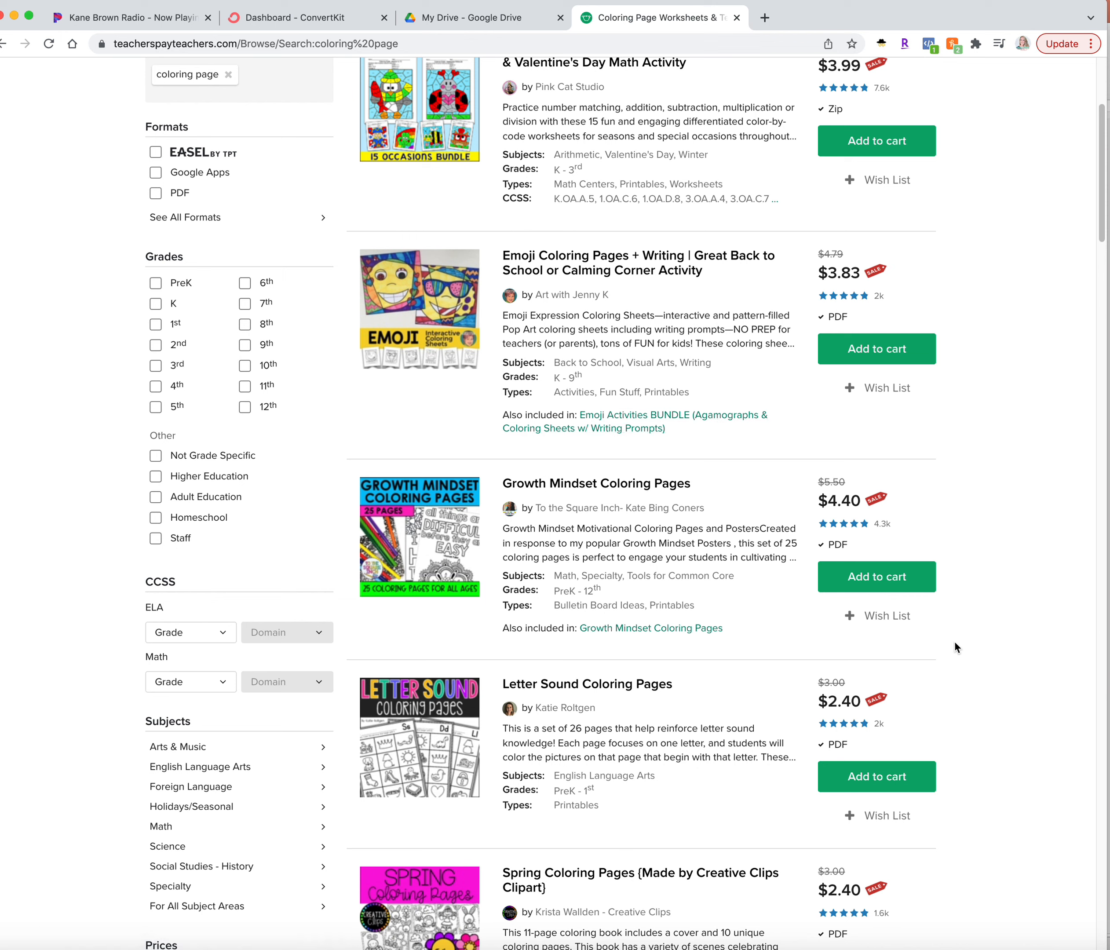
scroll(672, 578, up, 5)
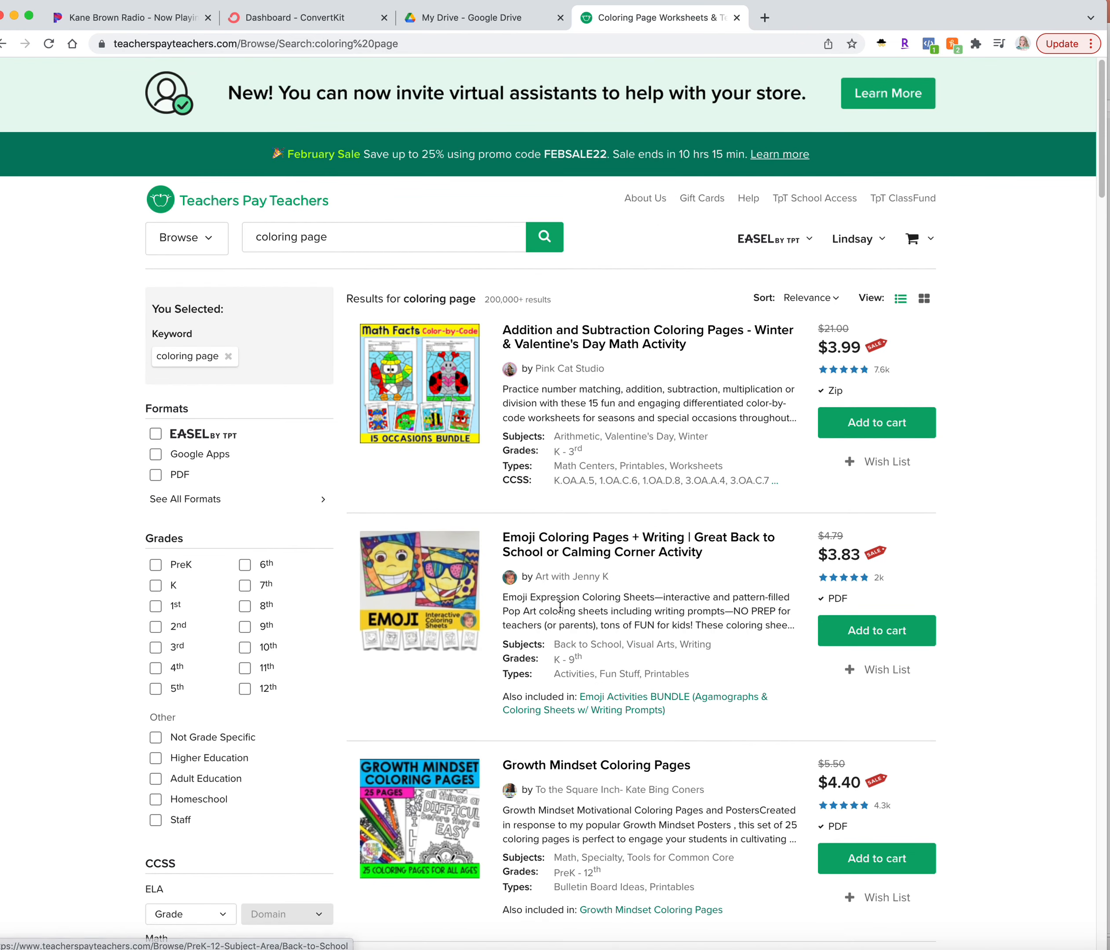
mouse_move(478, 666)
scroll(547, 735, down, 6)
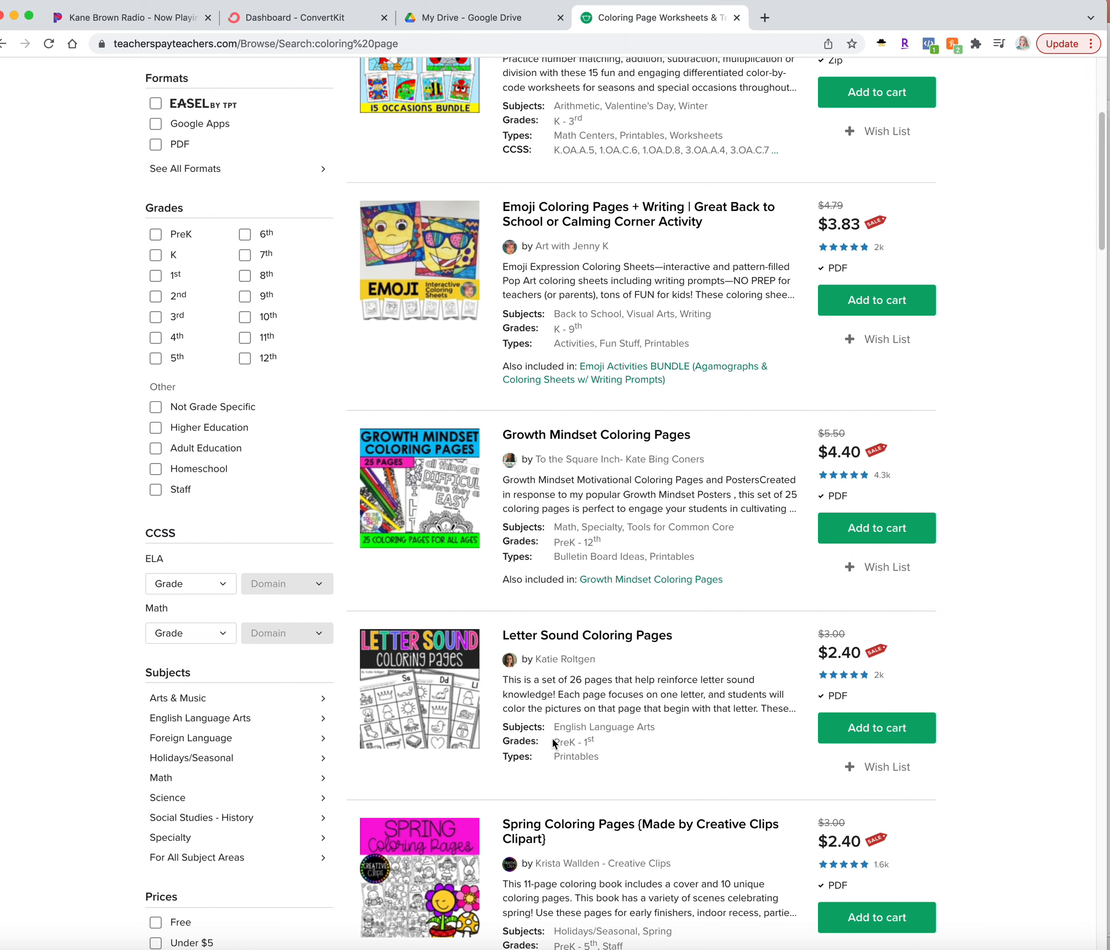
Switch to the Coloring Page template presentation in PowerPoint
click(928, 947)
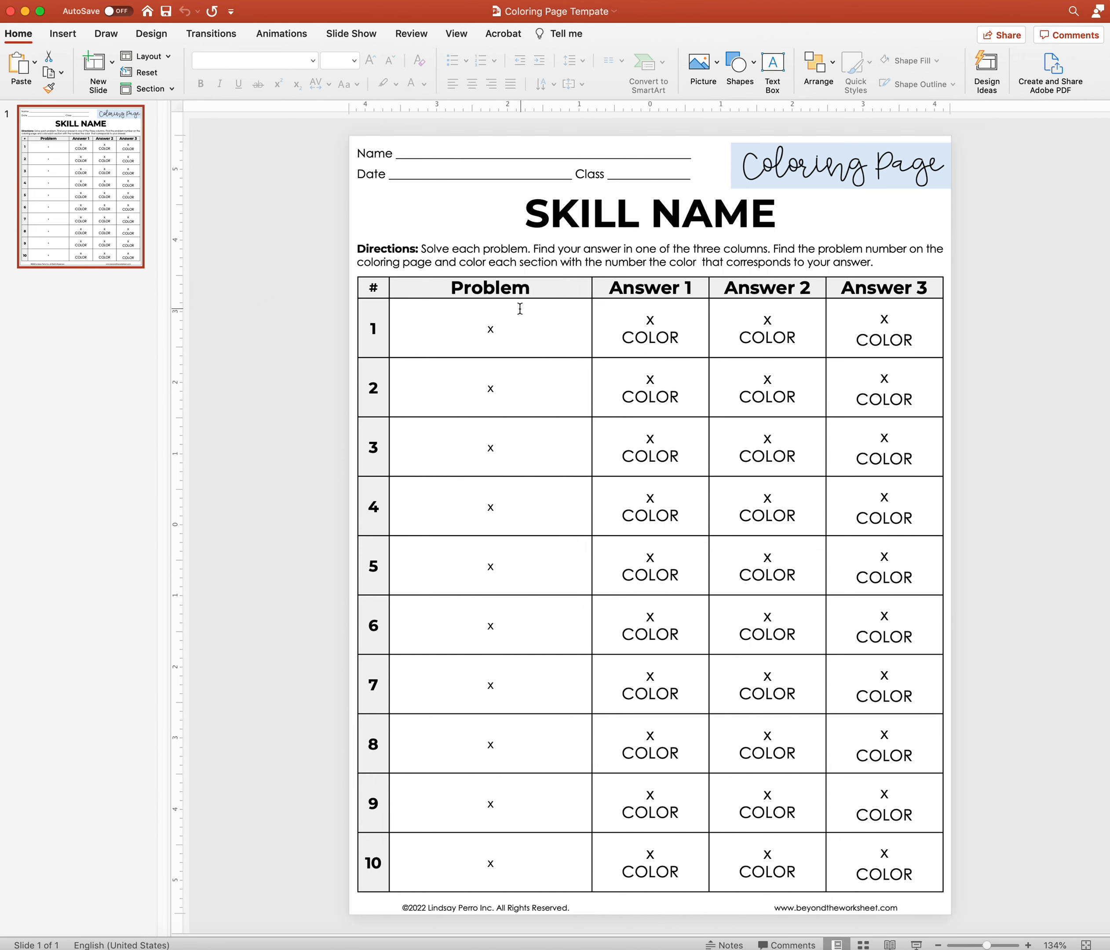
Duplicate the template slide and remove the directions text and the problem table from the copy
right_click(65, 182)
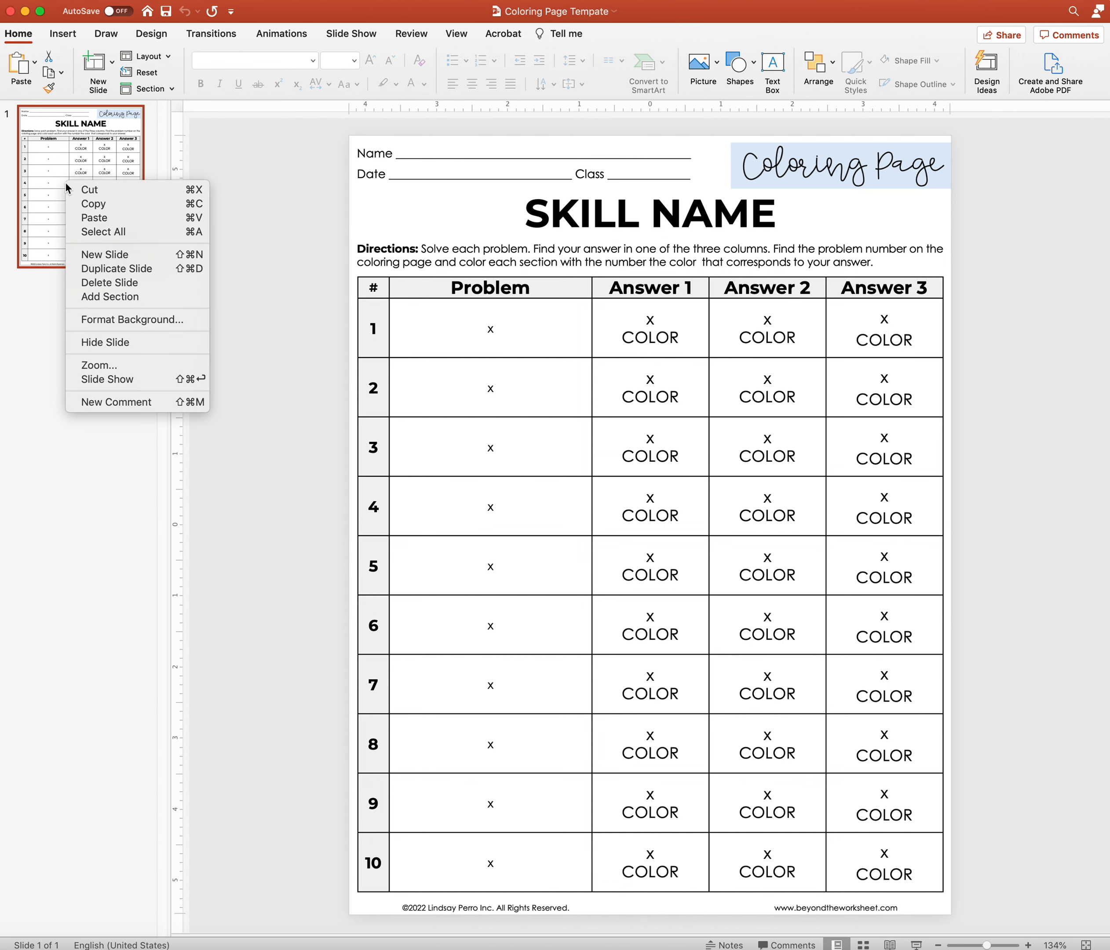
right_click(54, 154)
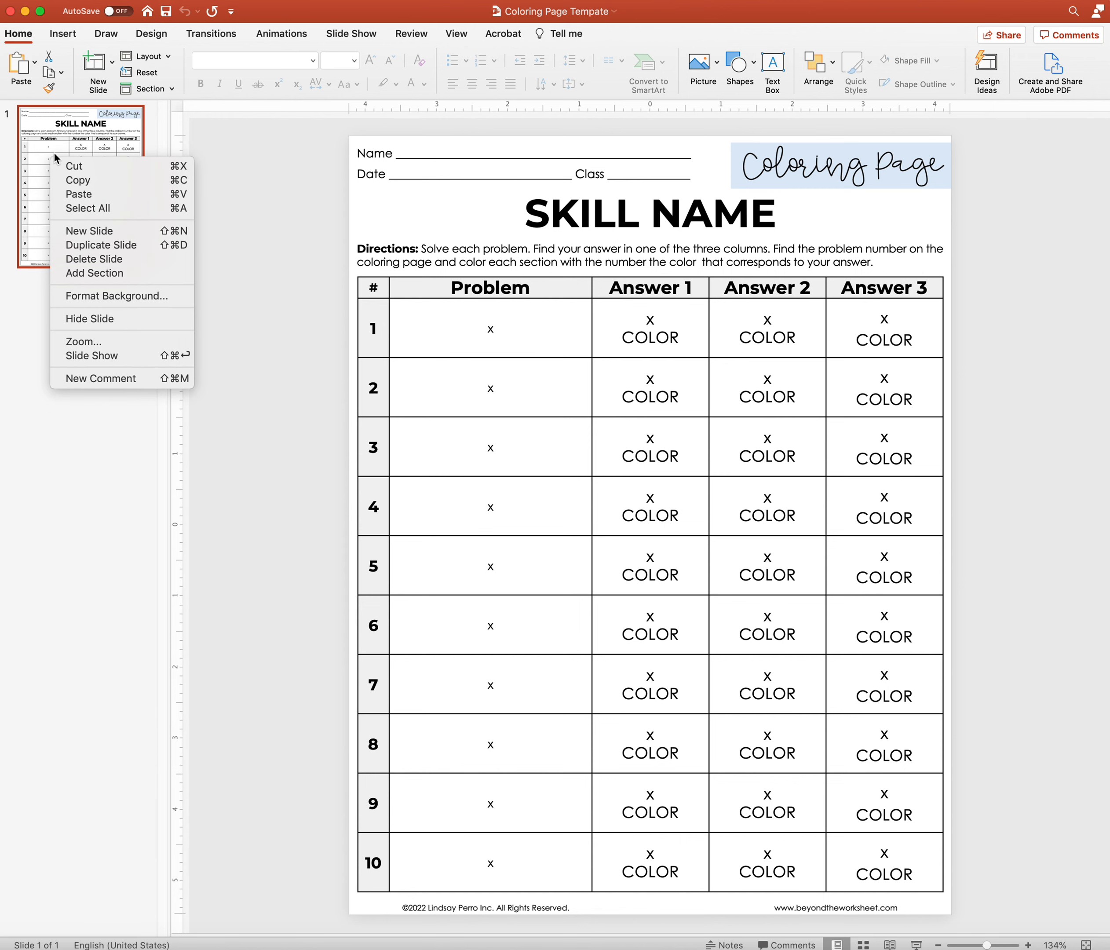
click(119, 244)
click(480, 275)
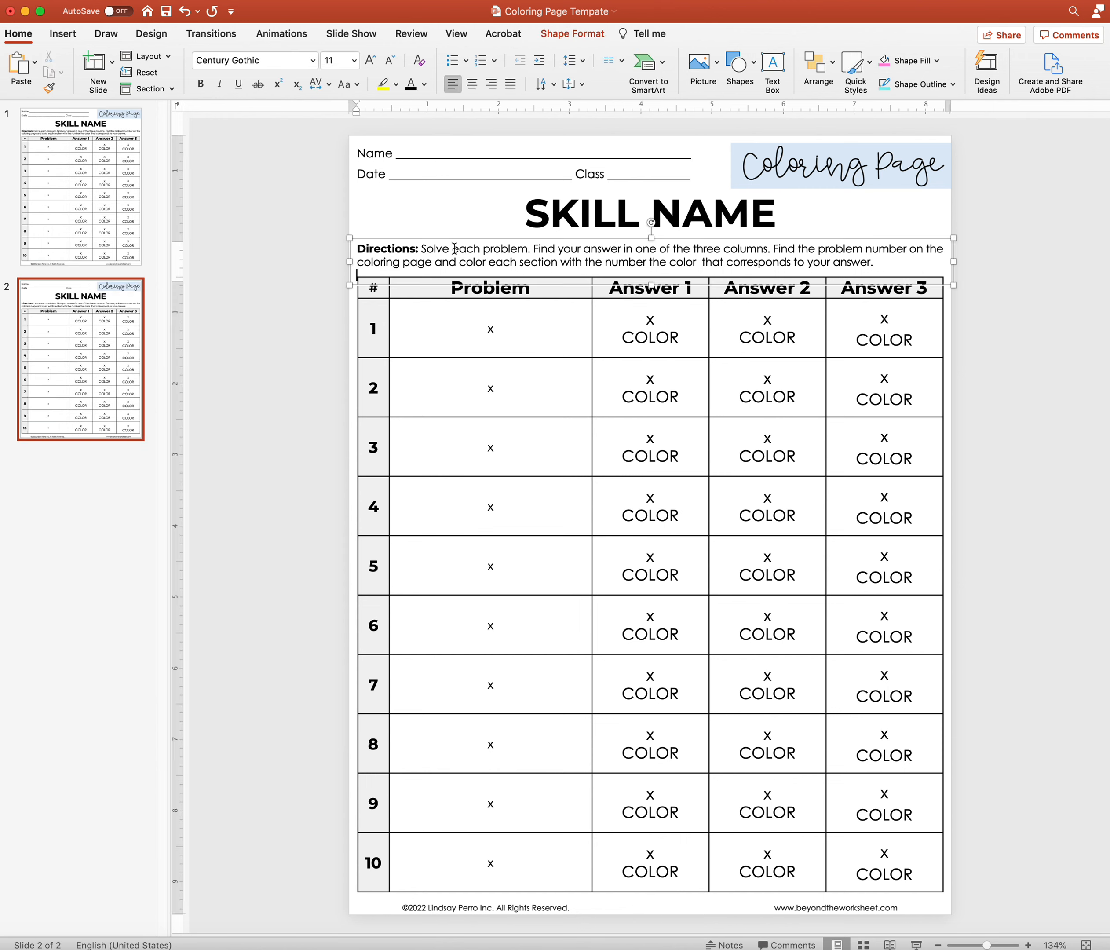
key(Delete)
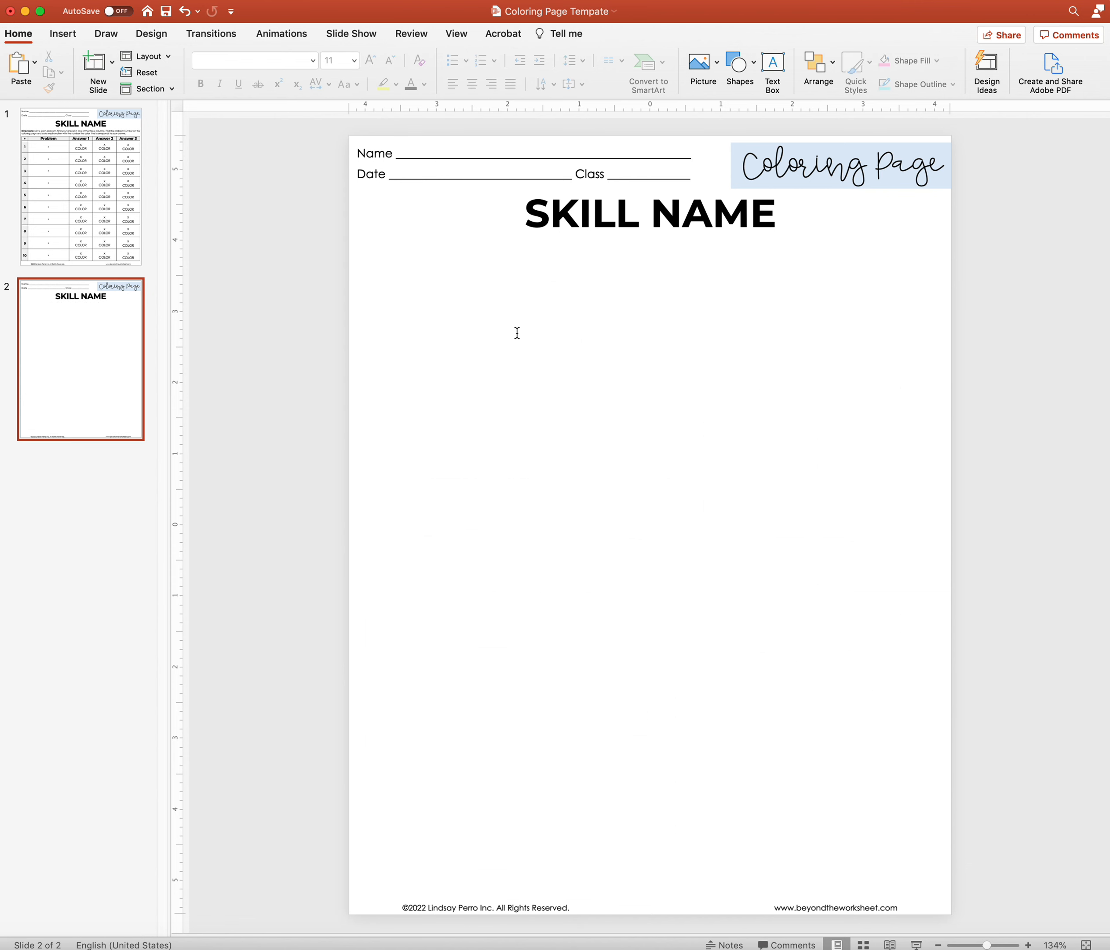
click(483, 235)
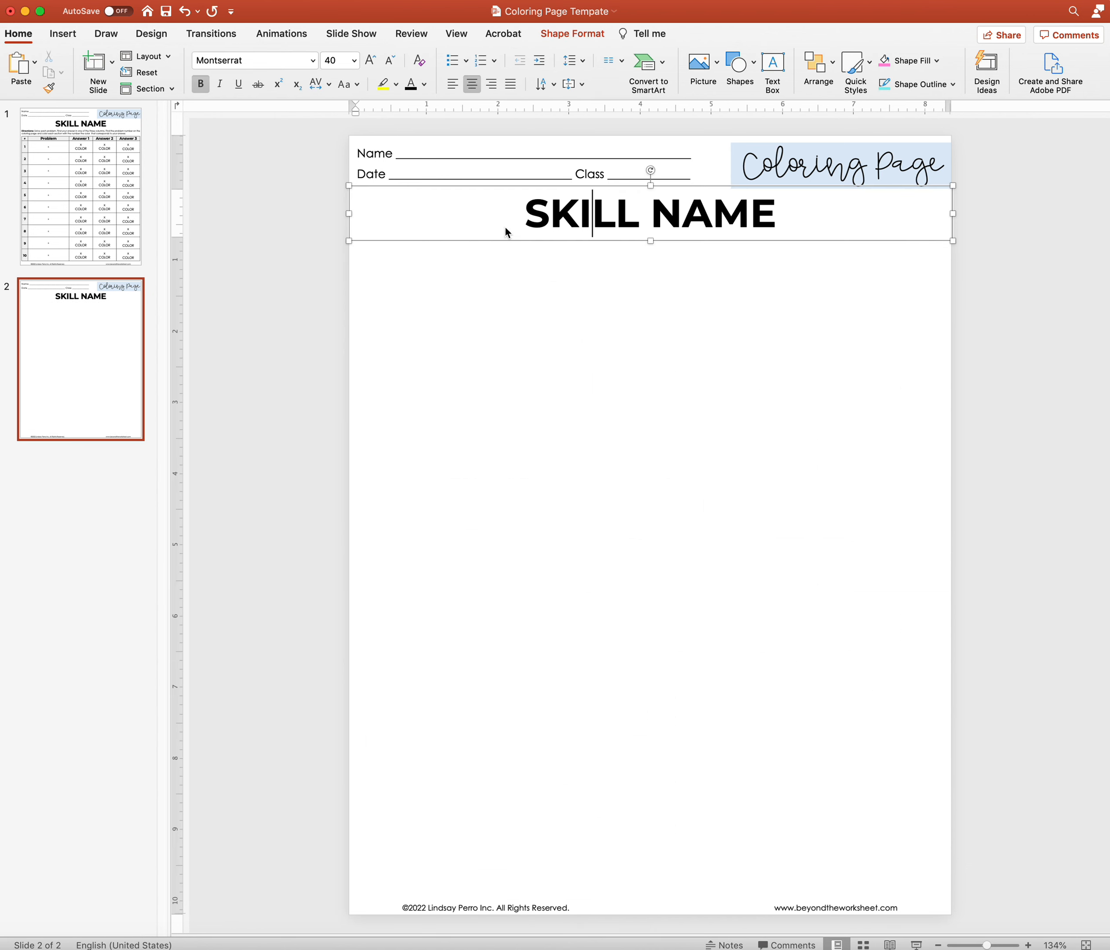
click(485, 283)
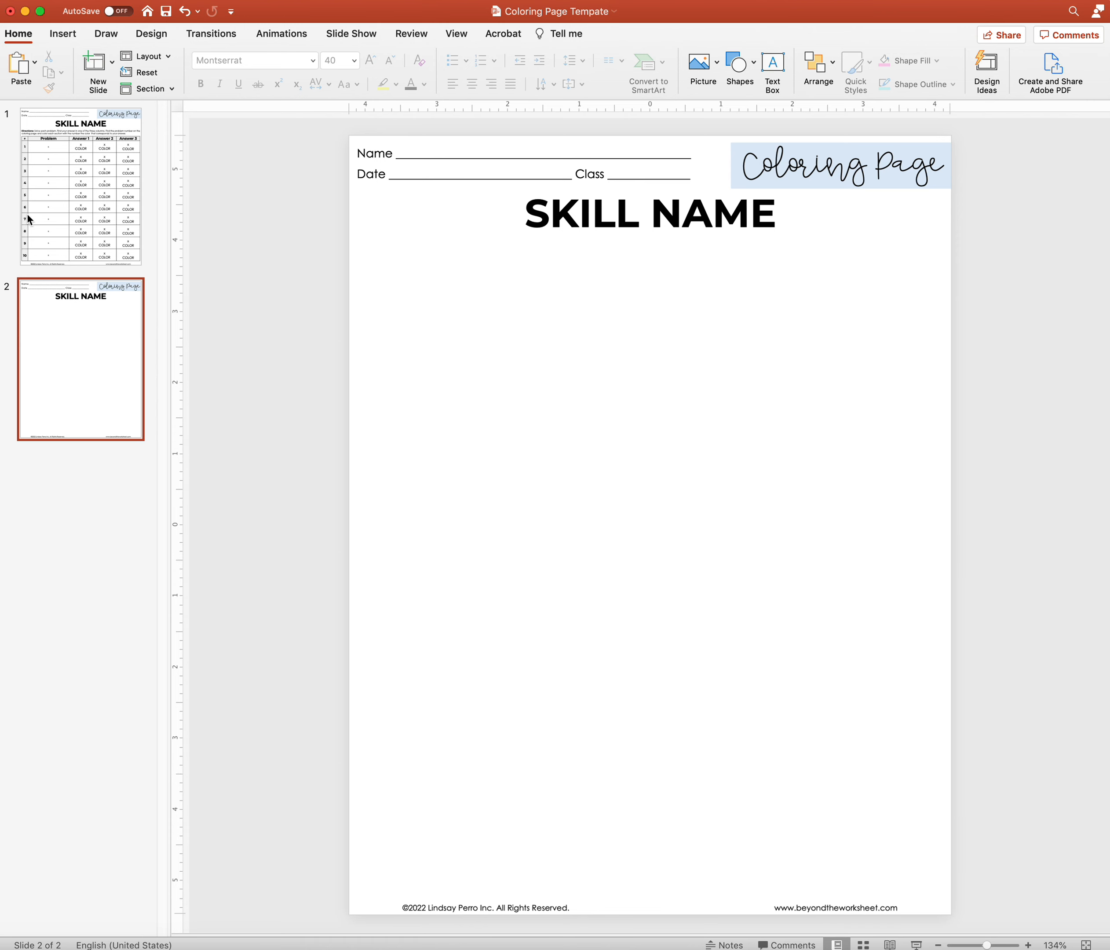
Delete the duplicated slide 2, keeping the original template slide
click(69, 196)
click(79, 360)
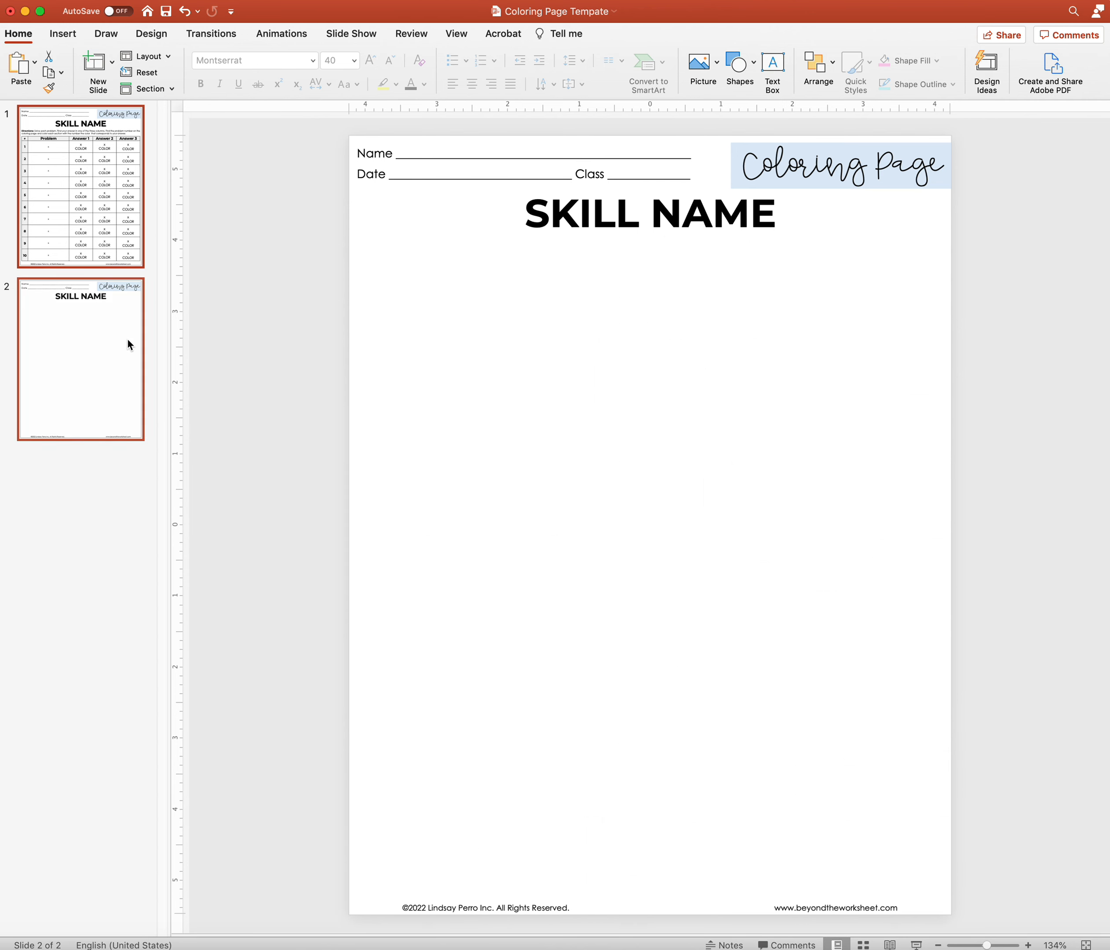
key(Delete)
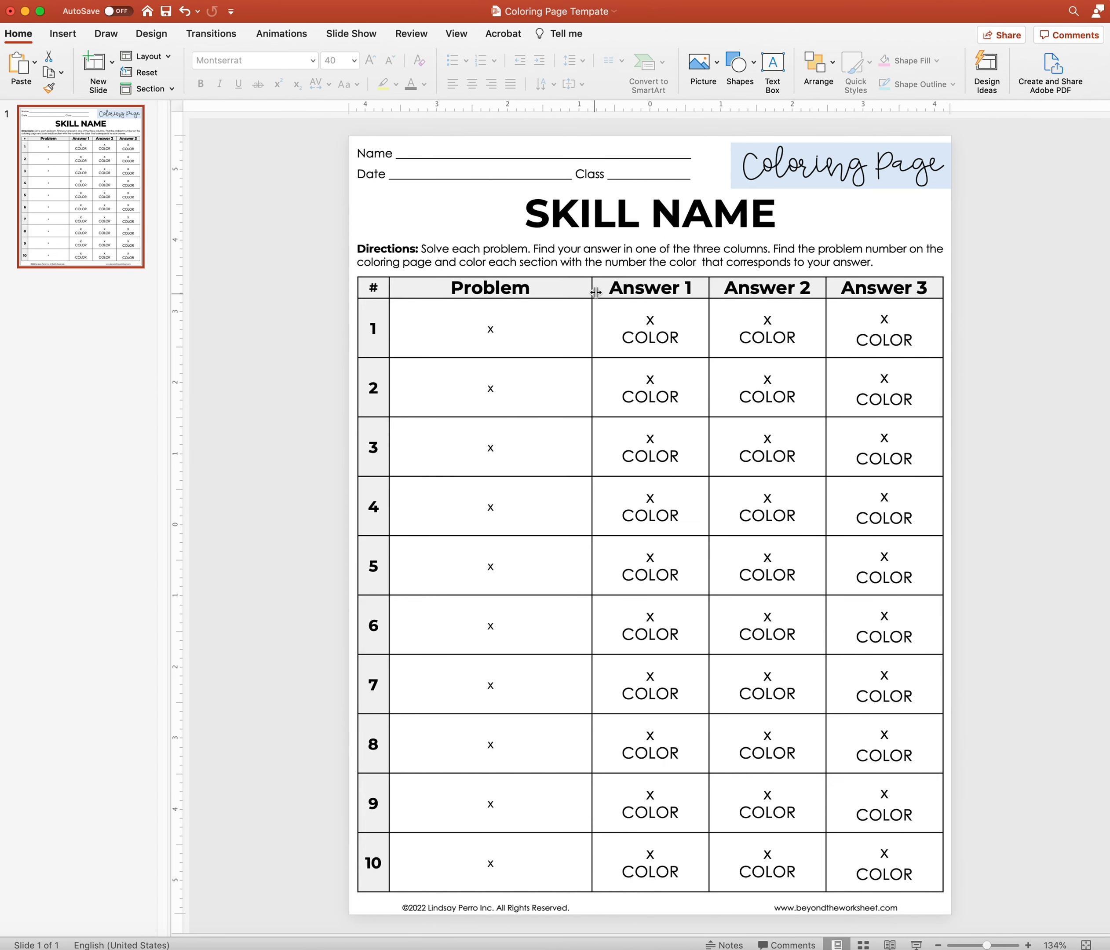
Select the SKILL NAME title text and the words "Solve each problem" in the directions as editable placeholders
click(800, 168)
click(884, 161)
click(891, 163)
click(617, 214)
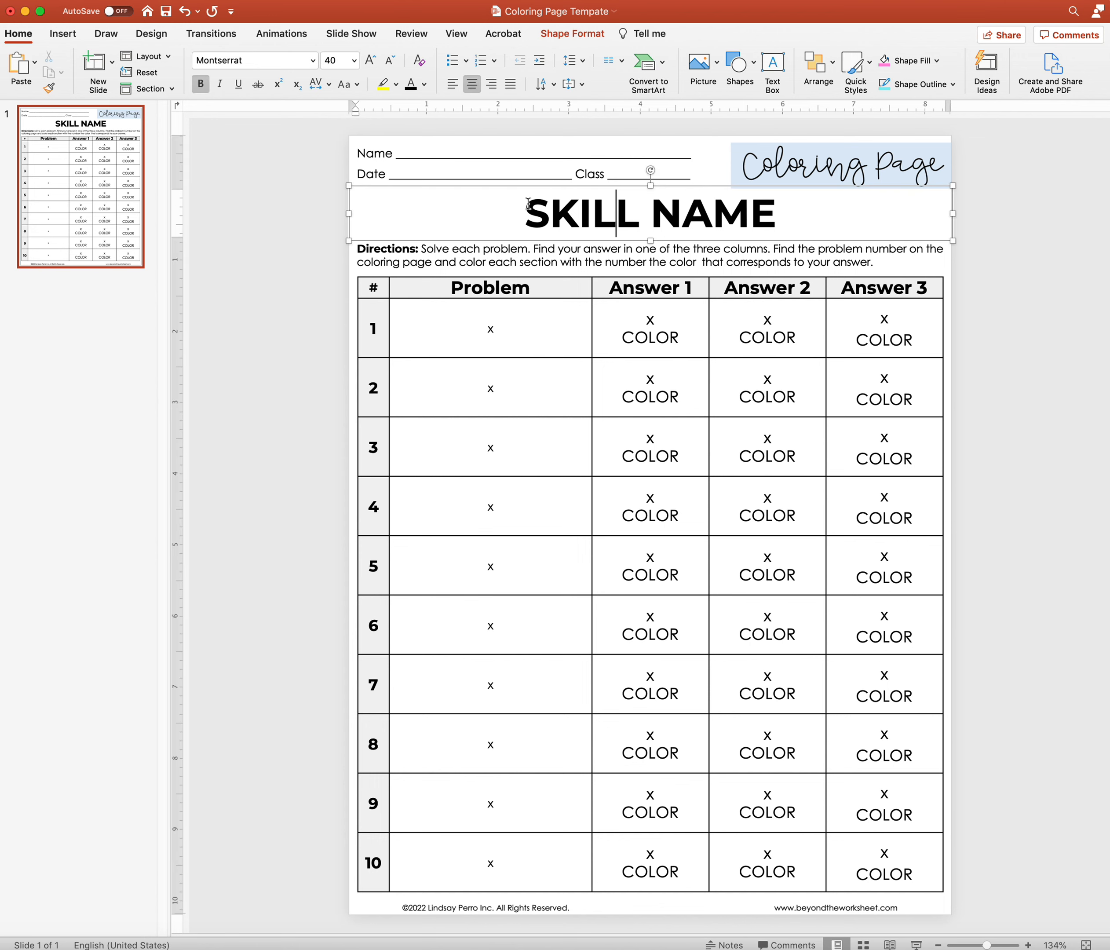
drag(525, 205, 820, 210)
click(748, 214)
key(super+a)
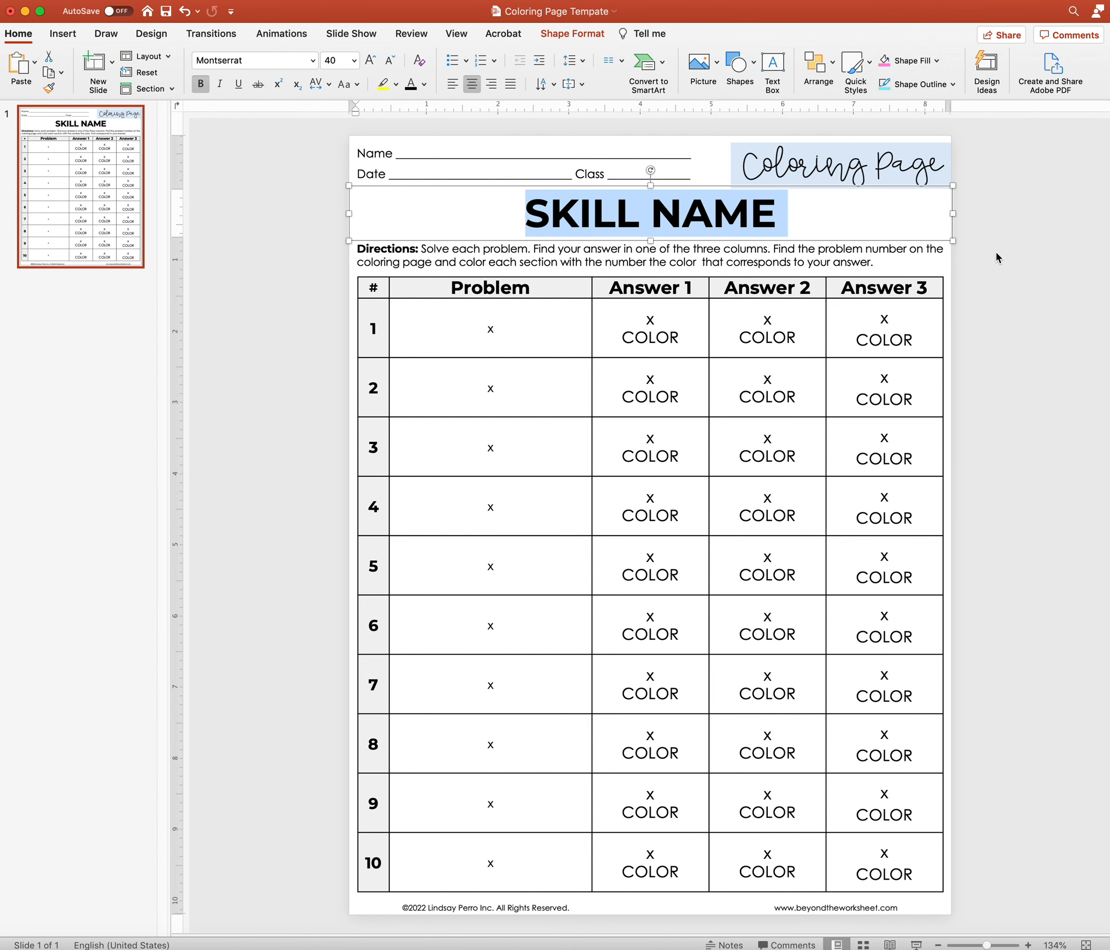
mouse_move(422, 249)
mouse_down()
mouse_move(491, 263)
mouse_move(530, 250)
mouse_move(432, 248)
mouse_up()
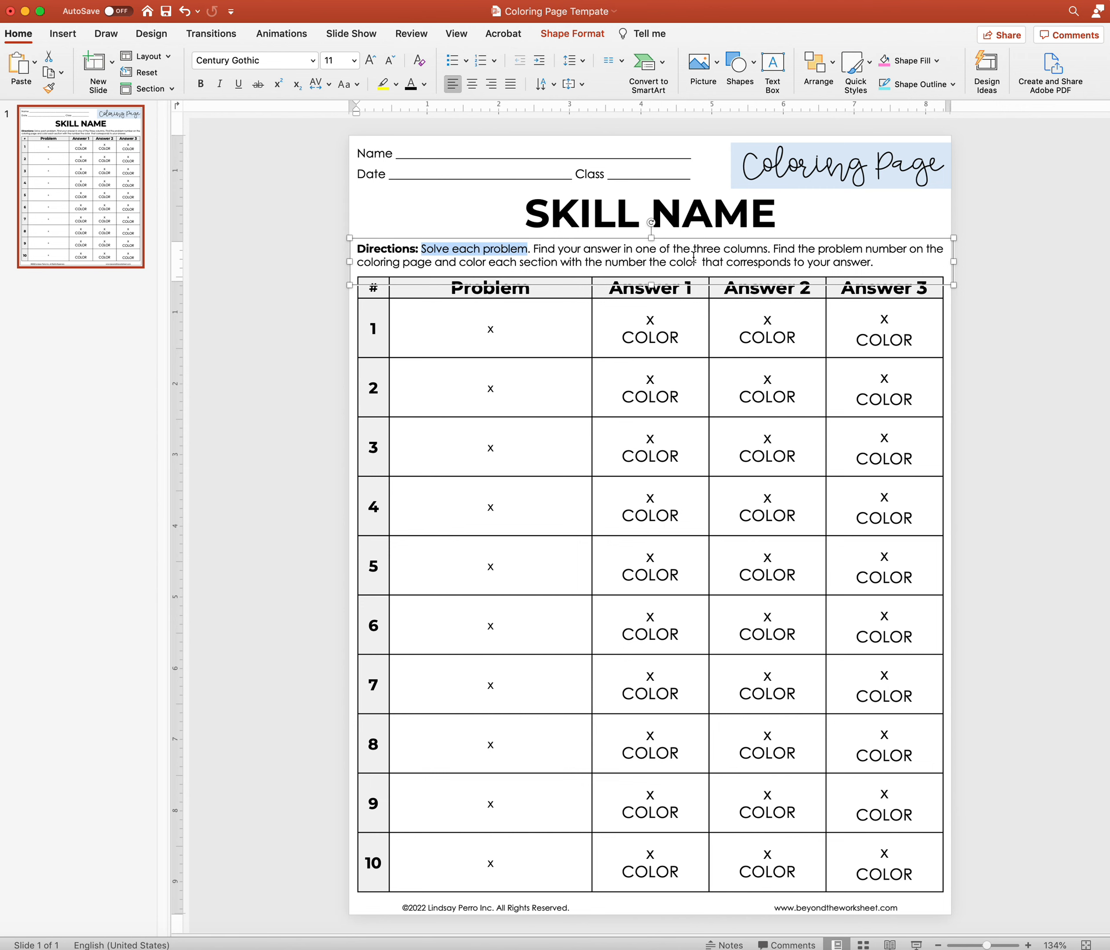
click(547, 350)
drag(447, 288, 552, 295)
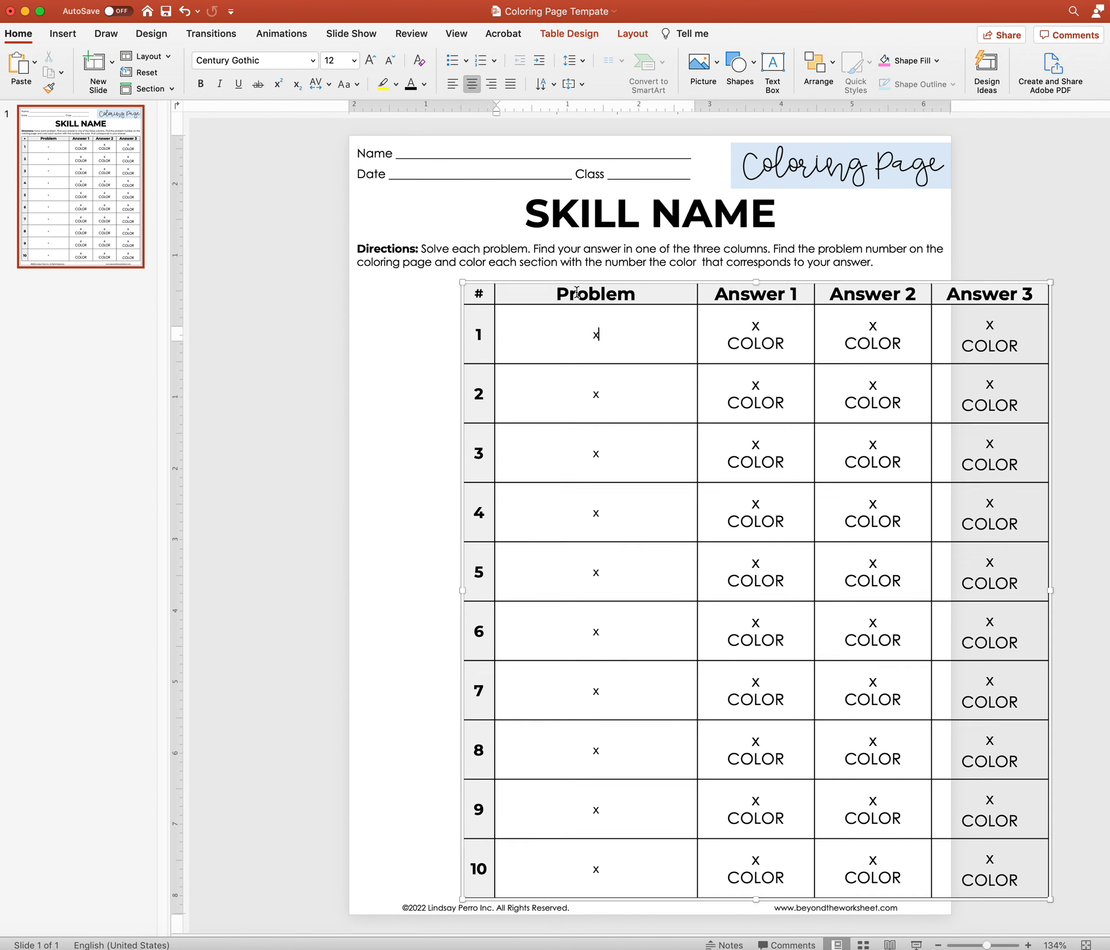
click(183, 11)
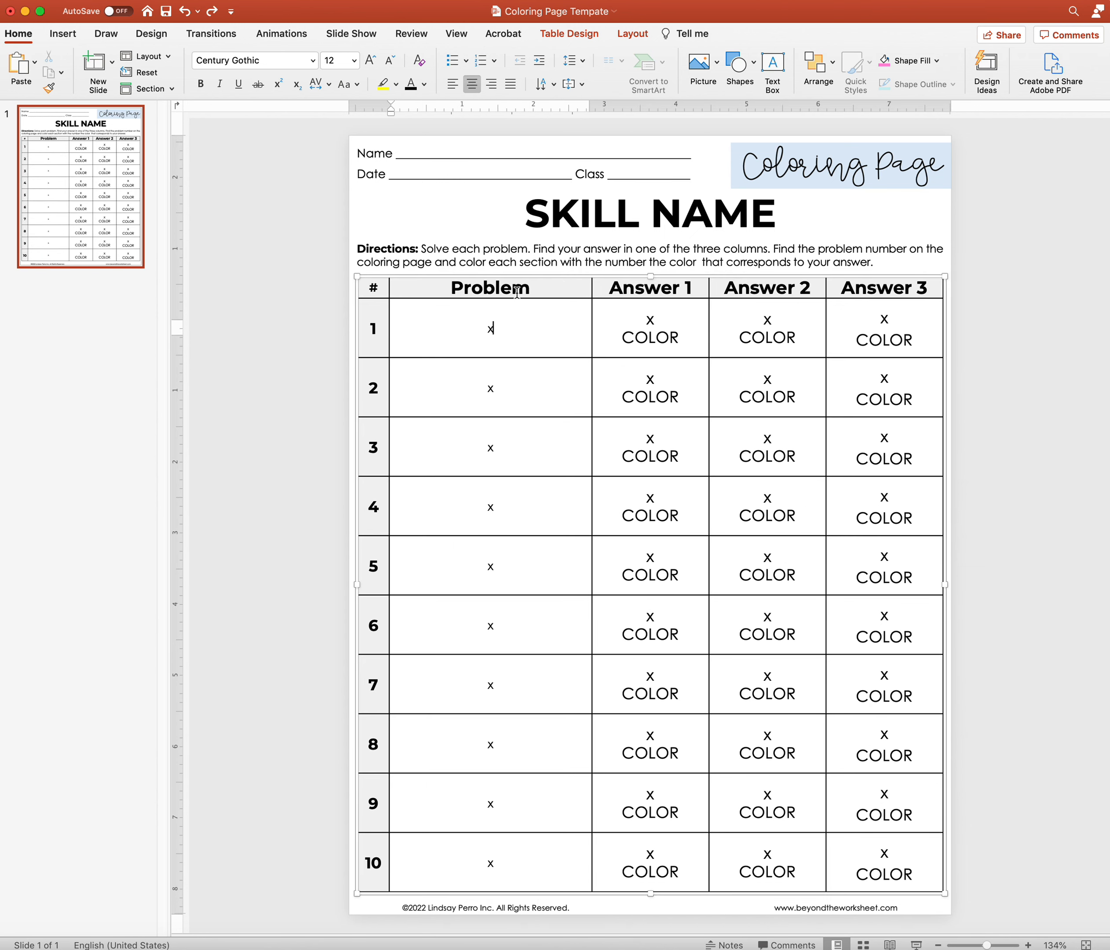
Clear the "Problem" heading from the header row of the table
click(623, 295)
key(shift+Tab)
key(BackSpace)
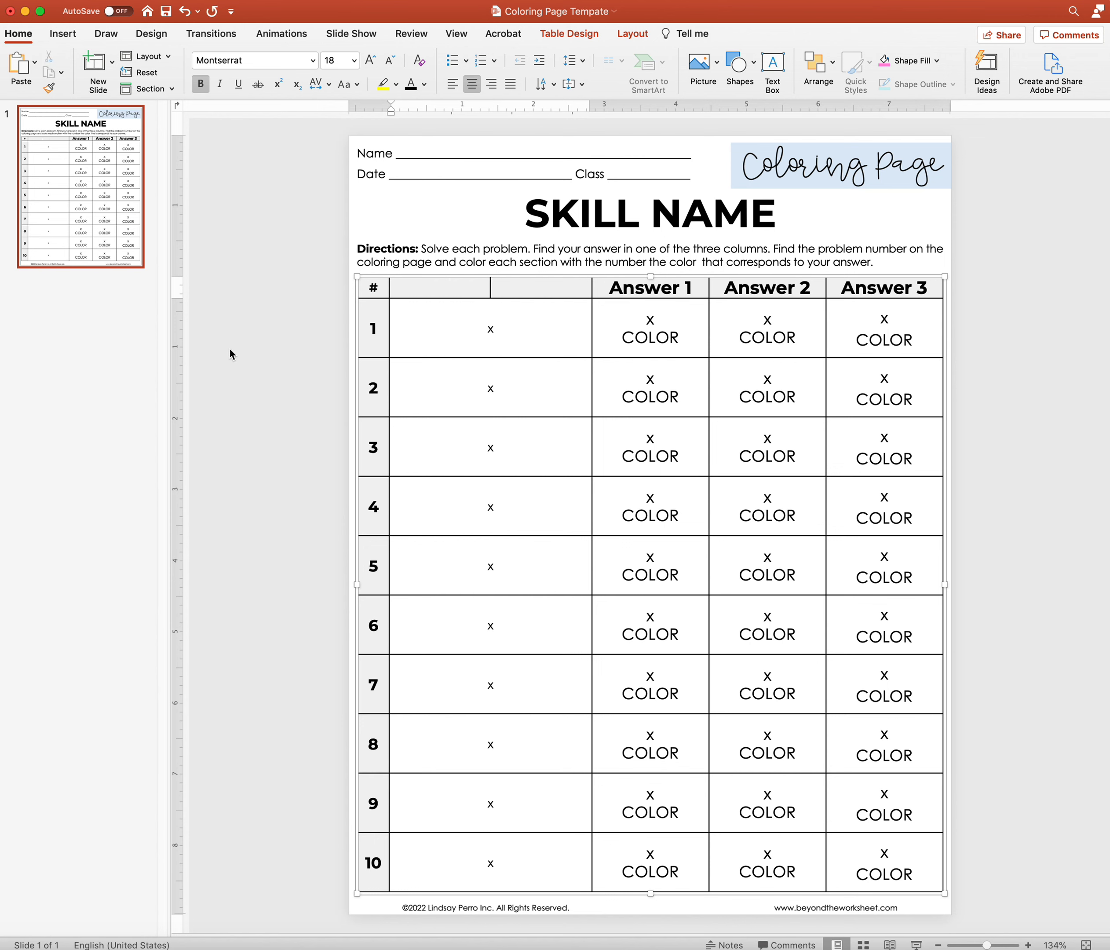
click(230, 350)
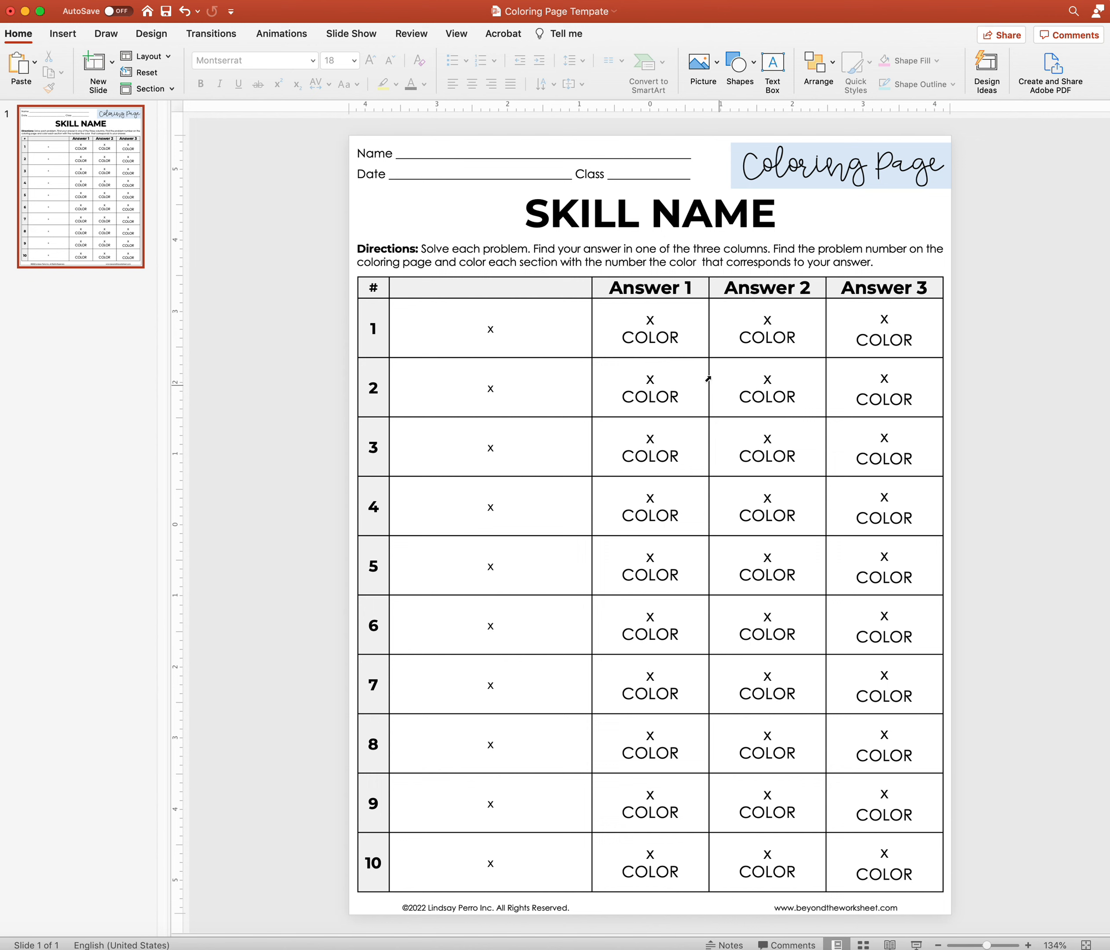
Delete the Answer 3 column and widen the remaining table to fill the page width
click(866, 289)
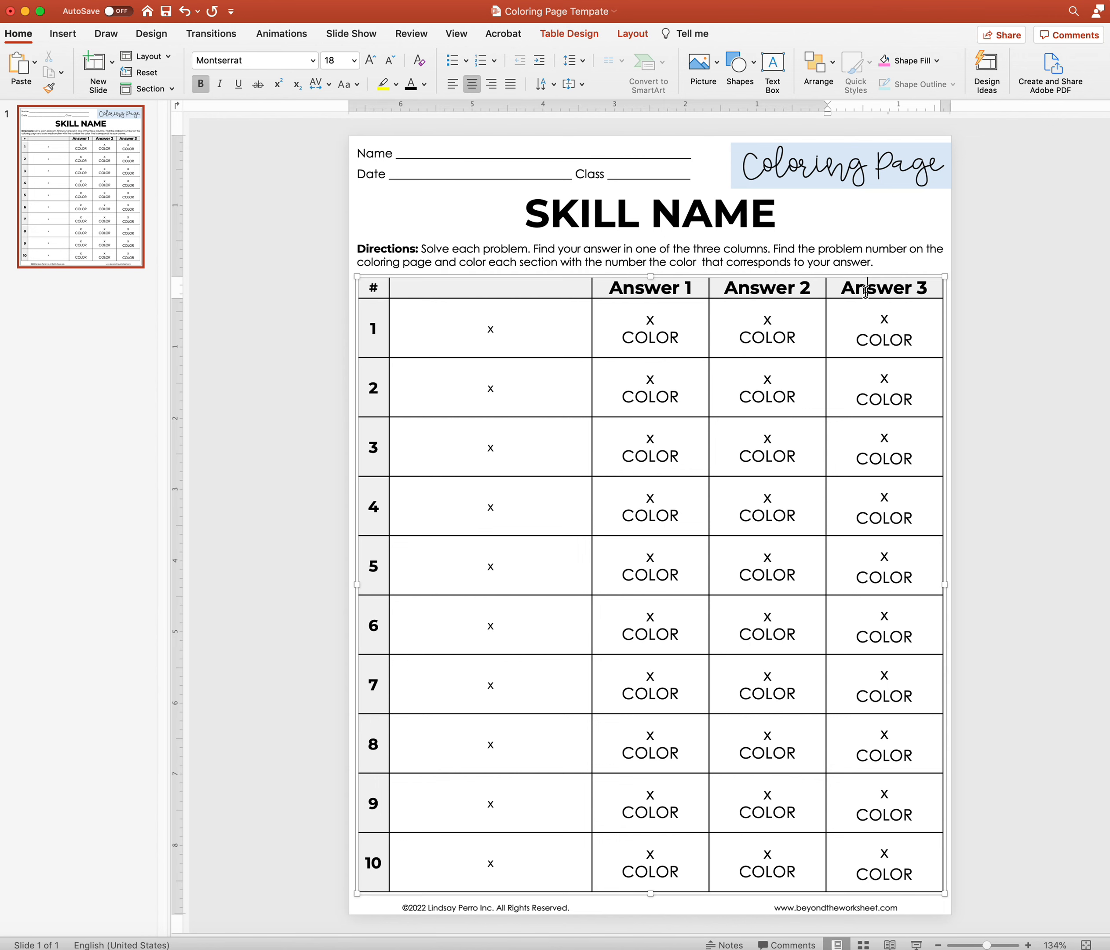
click(888, 319)
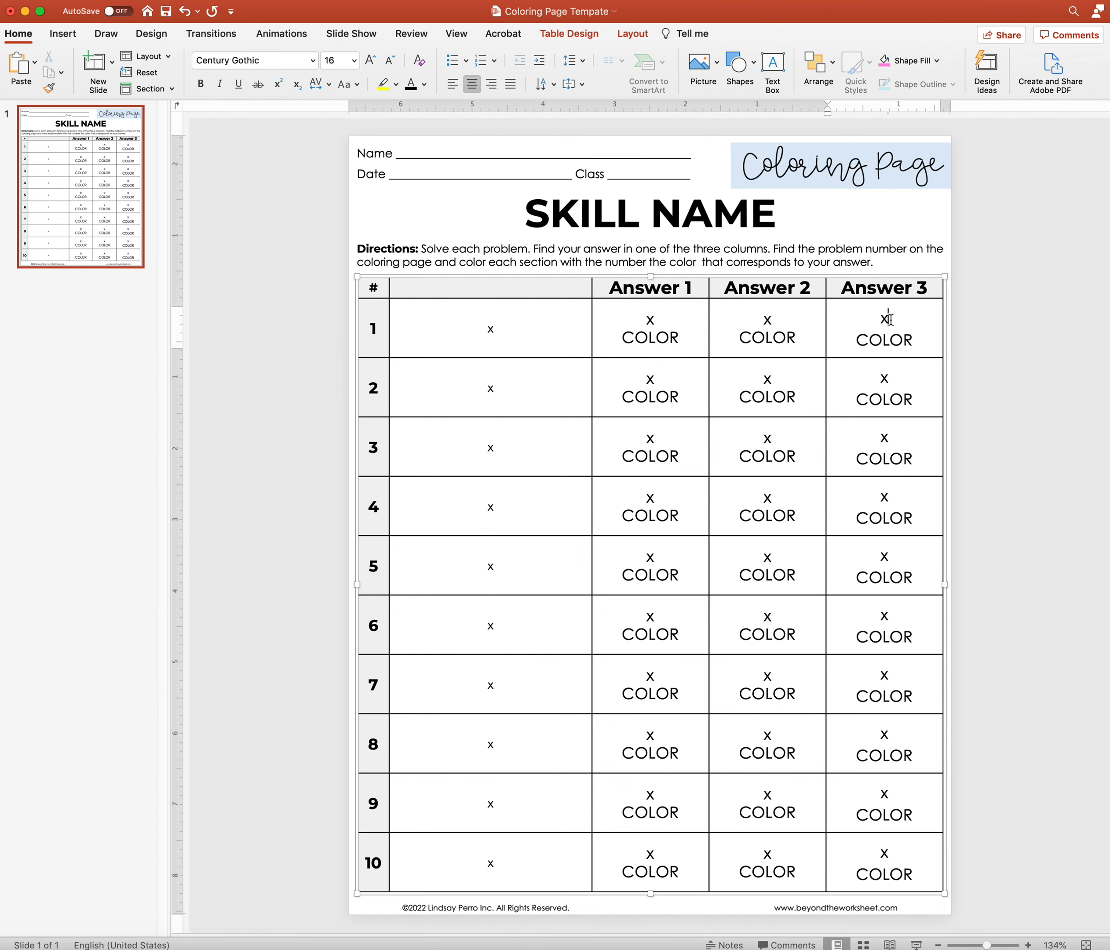
right_click(889, 319)
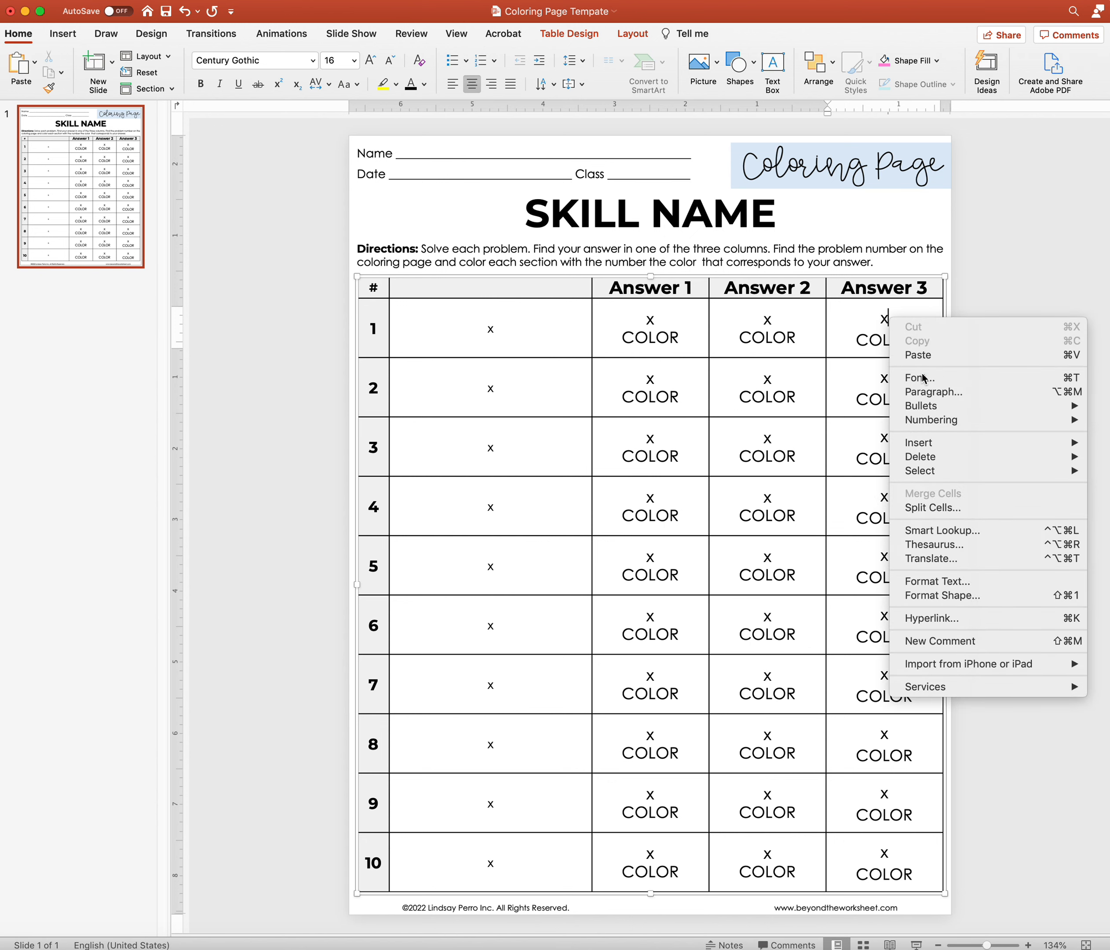
mouse_move(922, 459)
click(1100, 456)
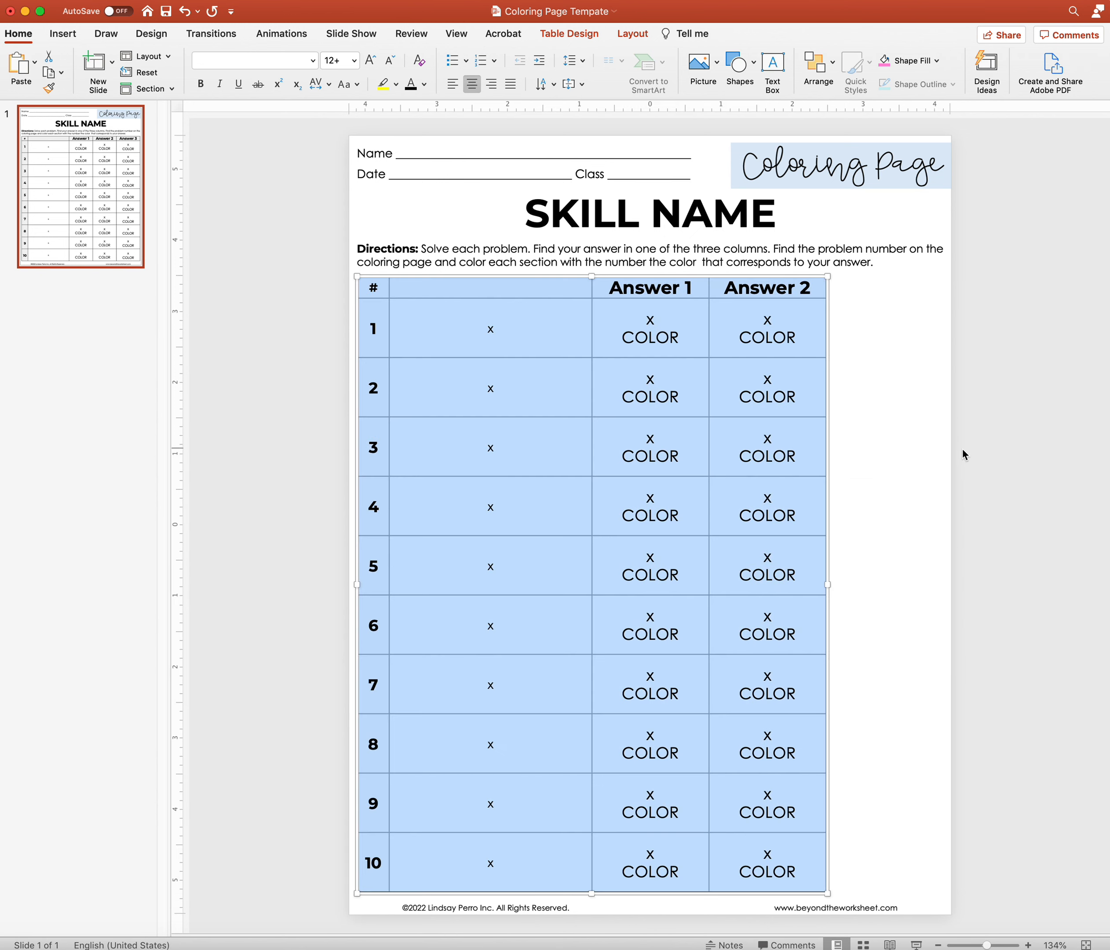
drag(827, 584, 949, 572)
Undo the table widening and the deletion of the Answer 3 column
click(183, 10)
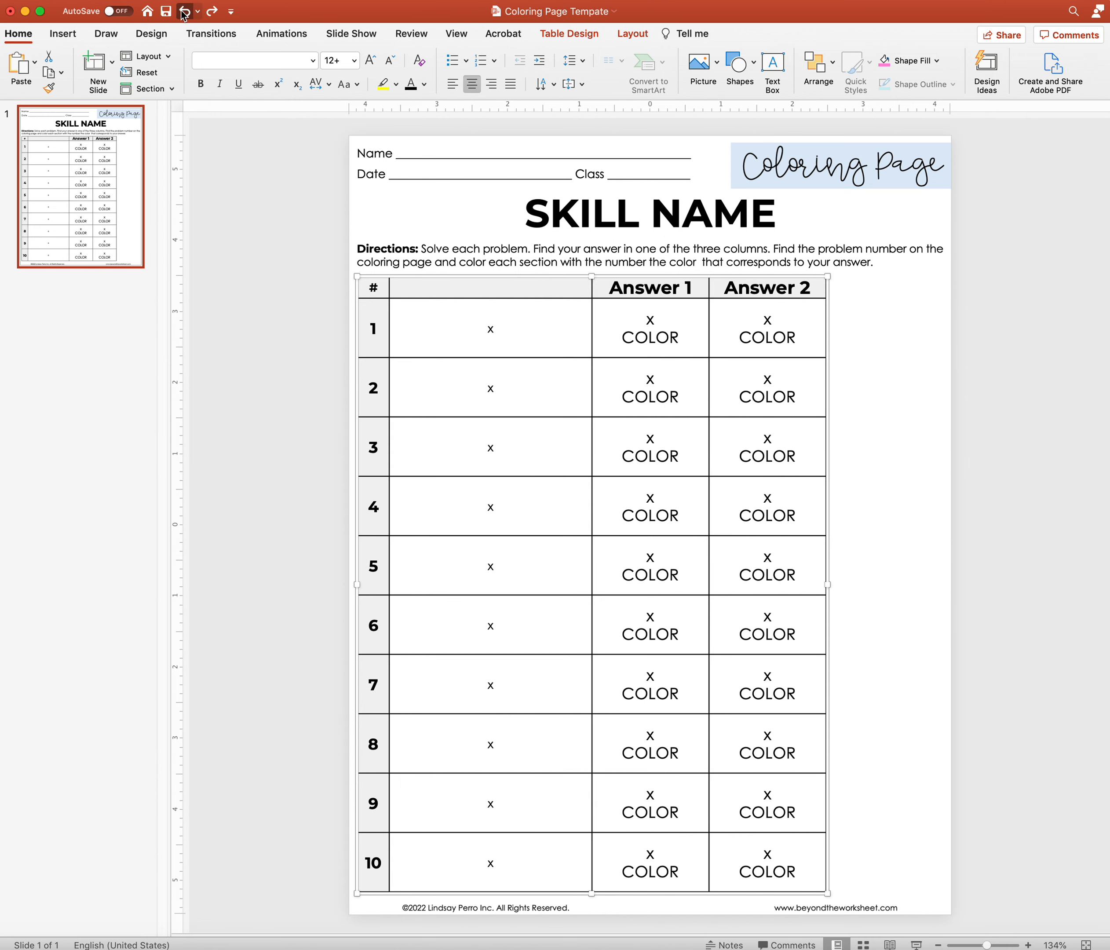
click(183, 10)
click(228, 569)
Delete the table rows for problems 6 through 10
drag(426, 629, 435, 836)
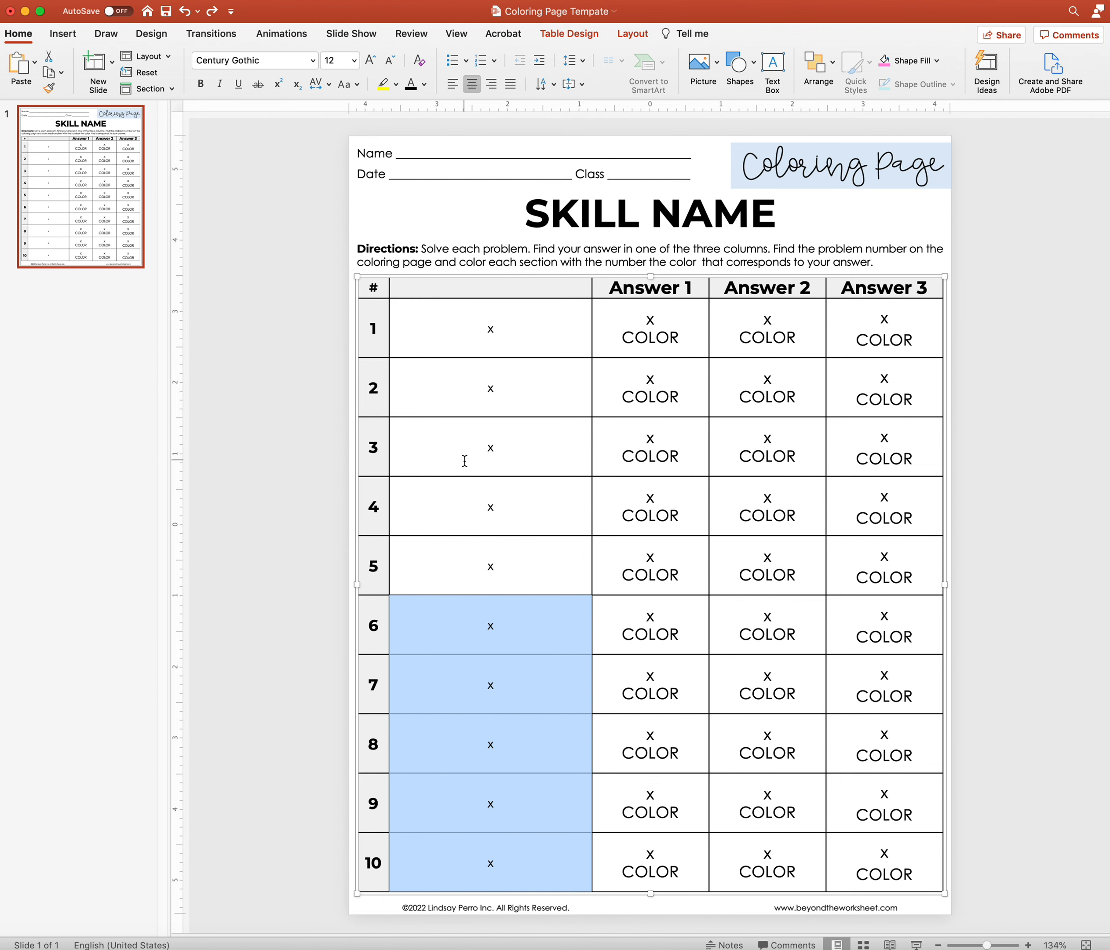
right_click(450, 632)
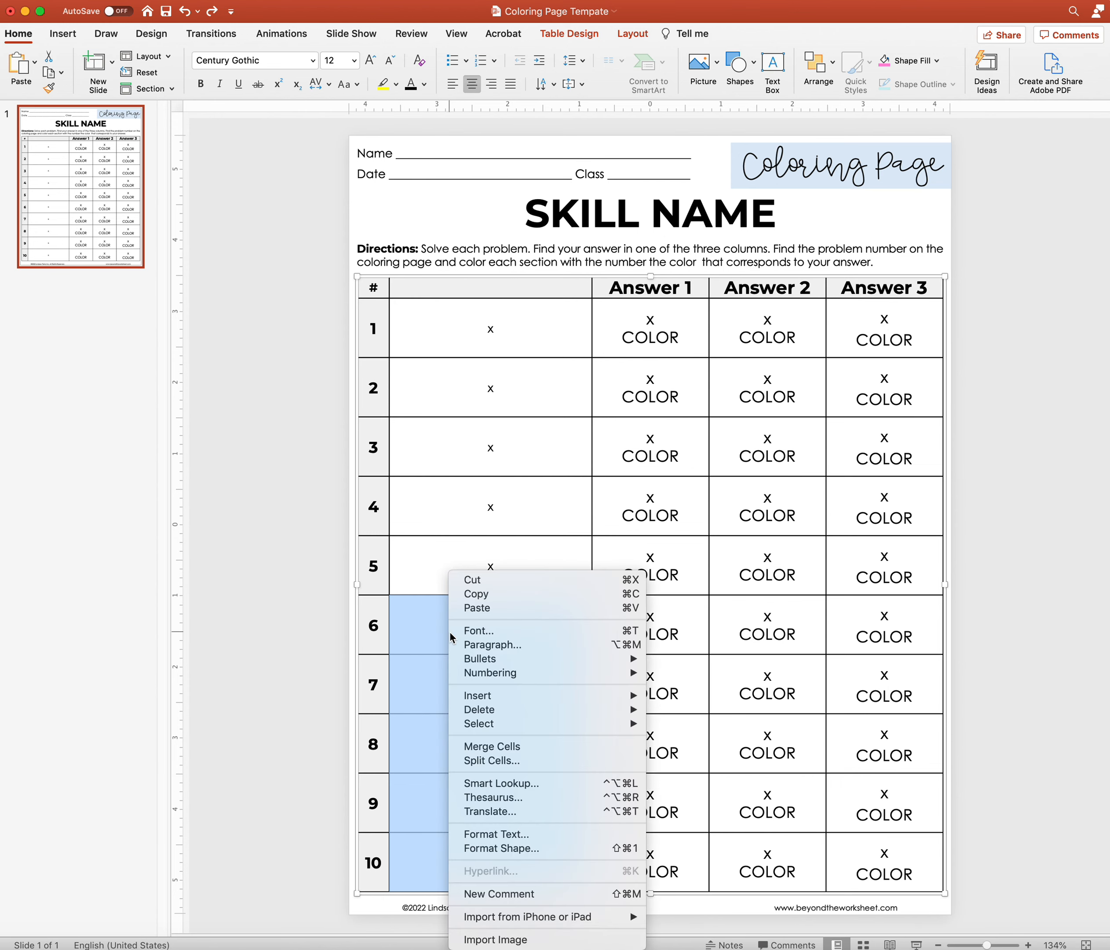
mouse_move(570, 710)
click(690, 723)
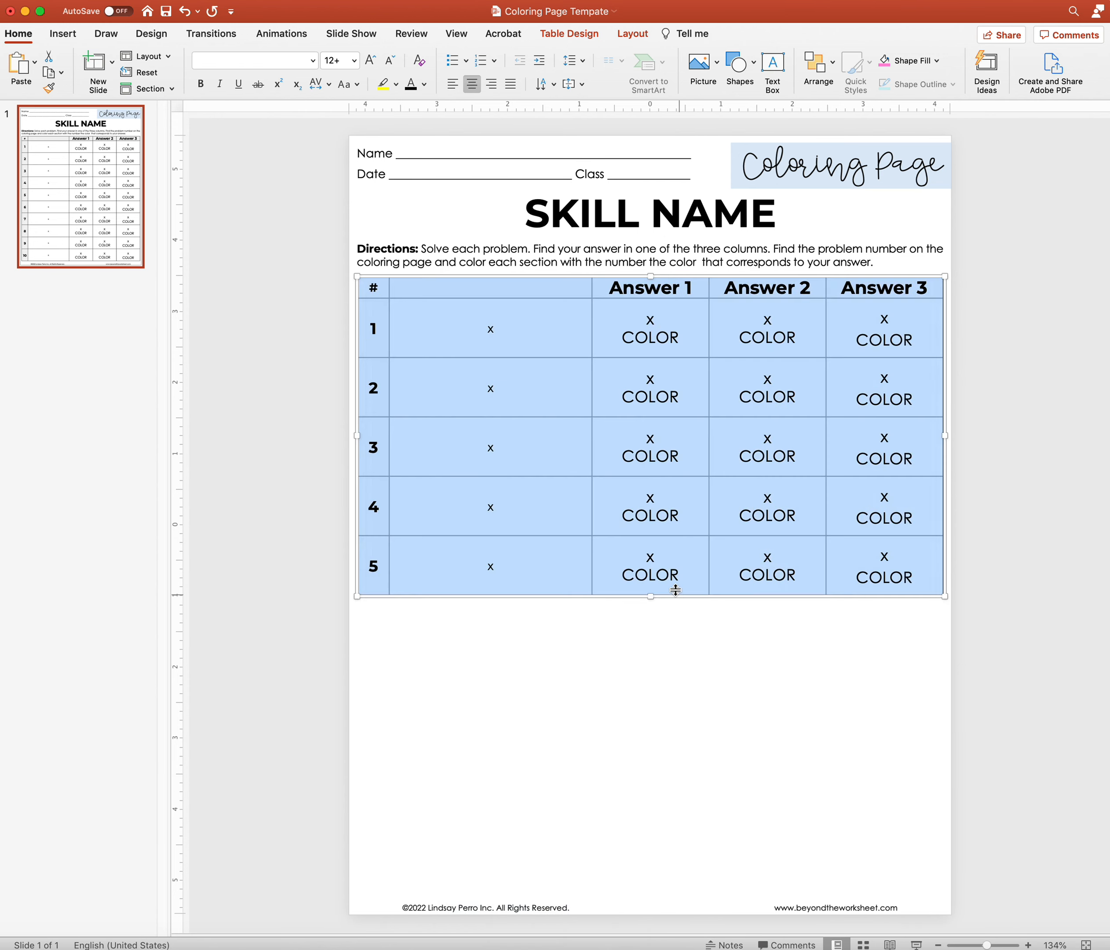
Stretch the five-problem table down to just above the footer and reduce the height of its header row
click(634, 516)
drag(650, 596, 651, 888)
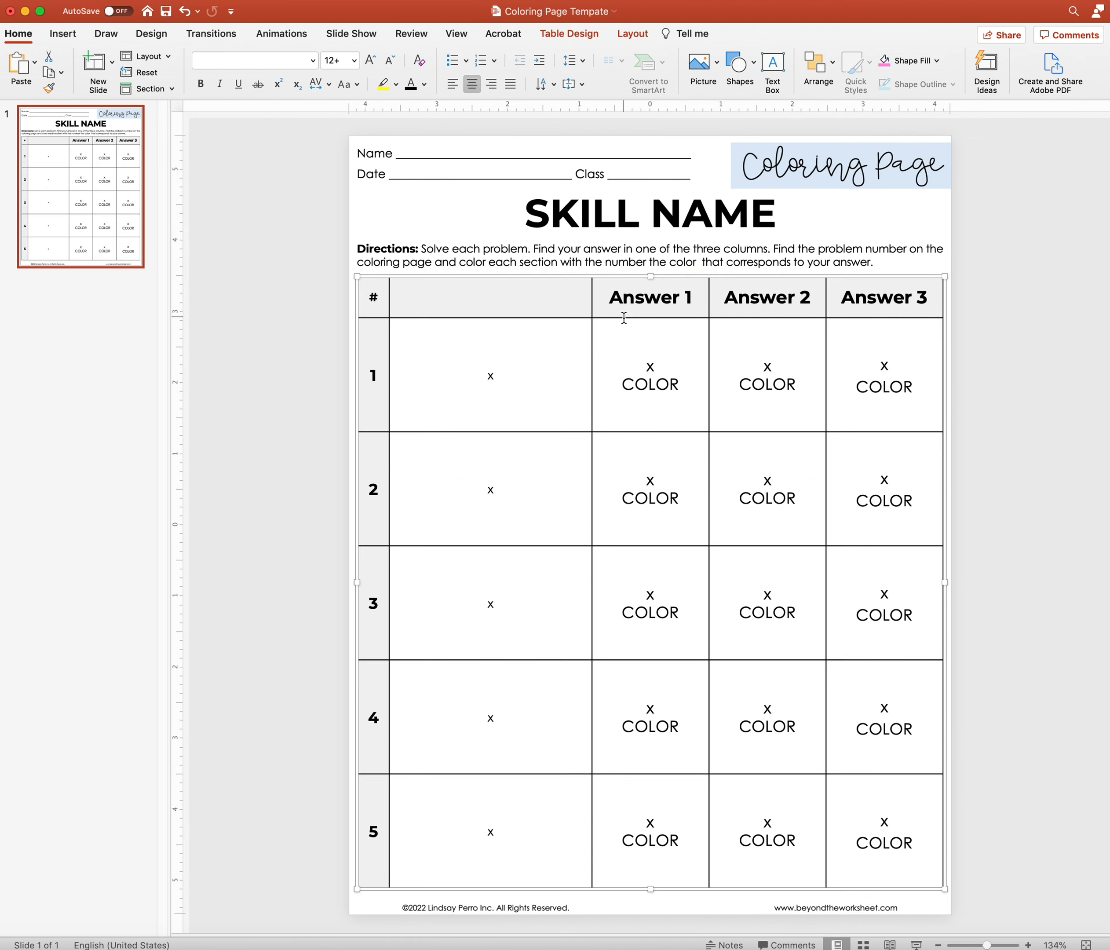
drag(623, 318, 624, 298)
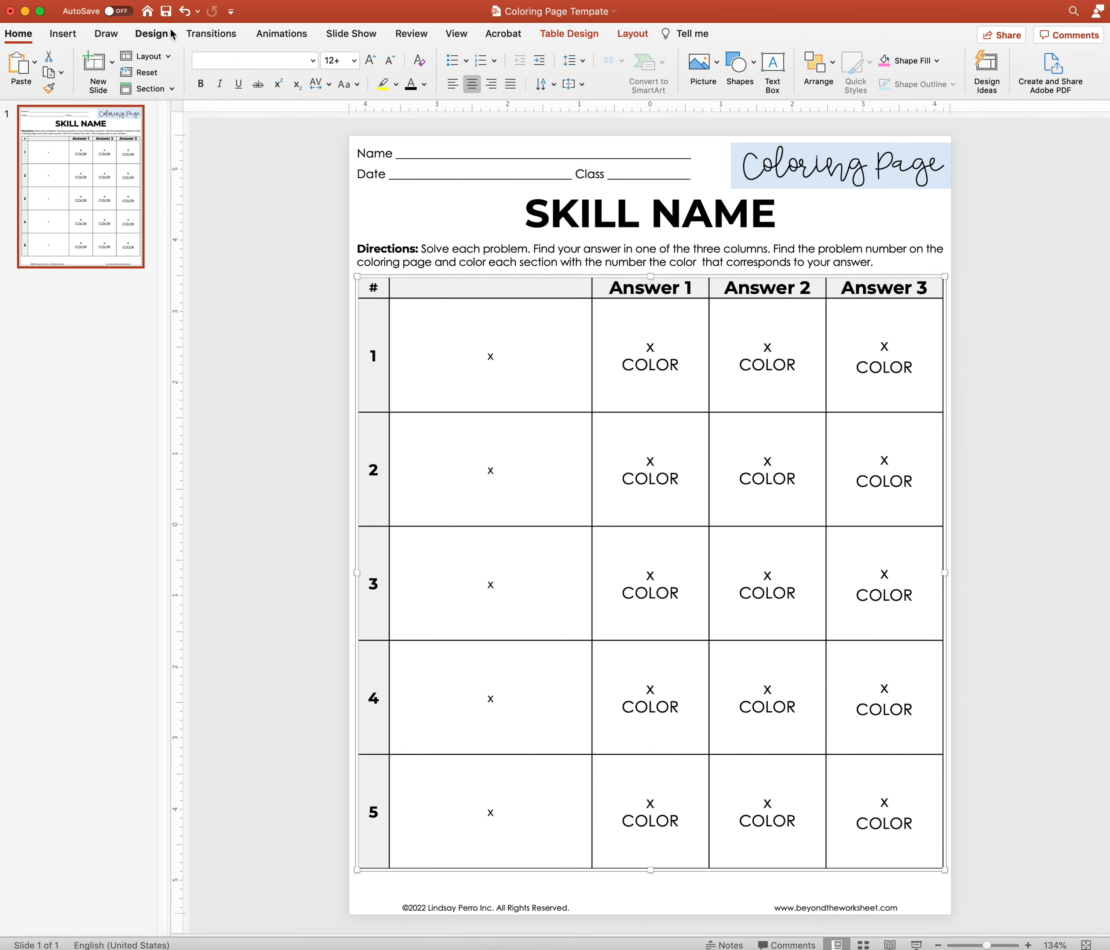
Undo the header row resize, the table stretch and the deletion of rows 6 through 10
click(183, 12)
click(183, 12)
click(184, 12)
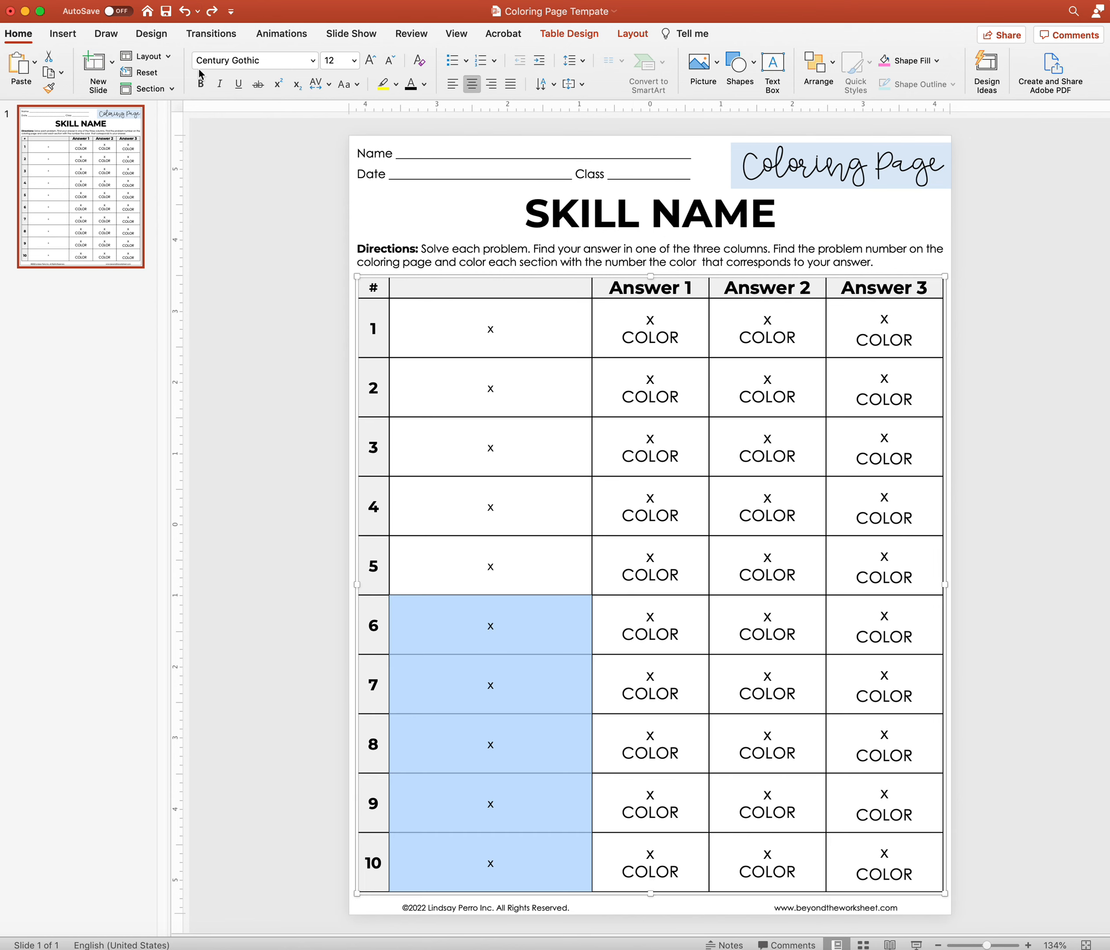
click(259, 416)
click(381, 288)
drag(381, 288, 538, 288)
click(183, 11)
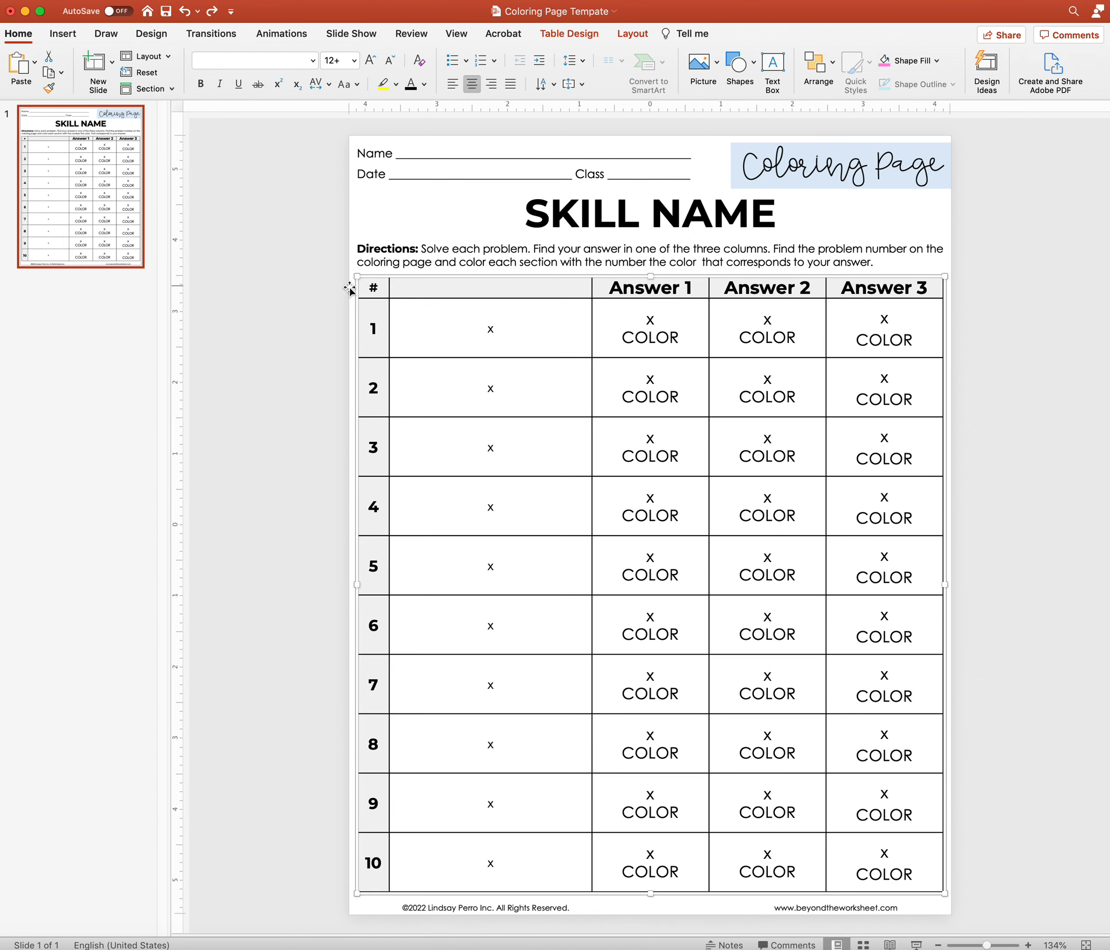
Replace the placeholder for problem 1 with the expression 8 + 4
click(415, 312)
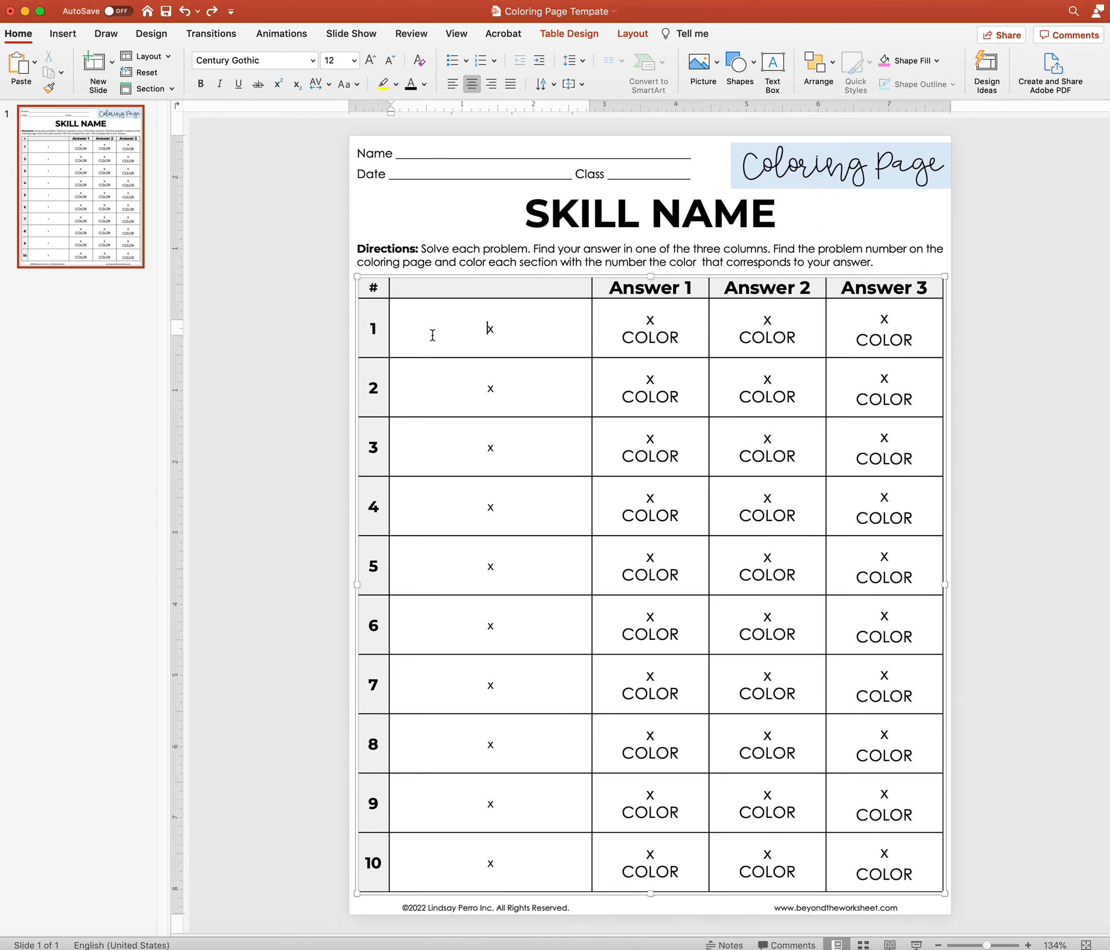
double_click(507, 329)
text(8 + 4)
Fill the correct-answer cells pink: Answer 2 for problem 1, Answer 3 for problem 2 and Answer 1 for problem 3
click(761, 317)
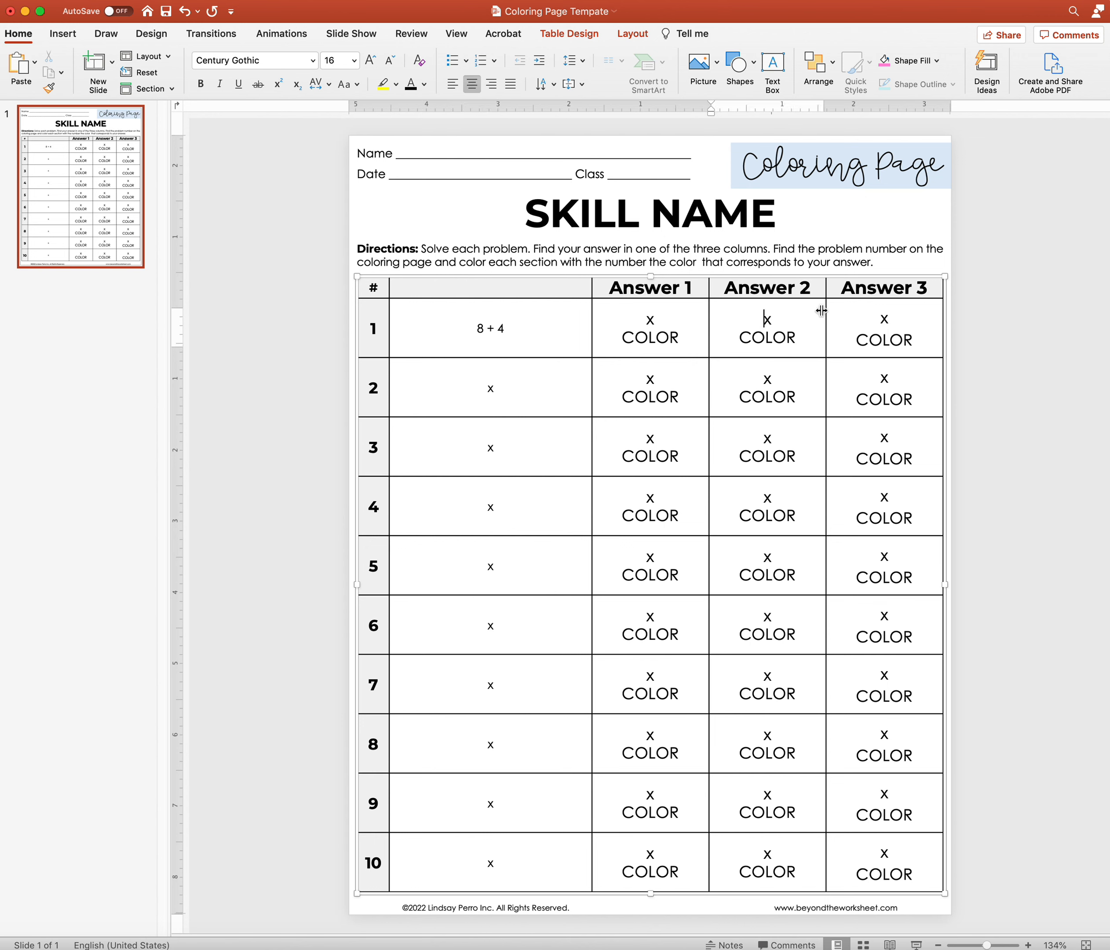
click(886, 62)
click(880, 378)
click(885, 61)
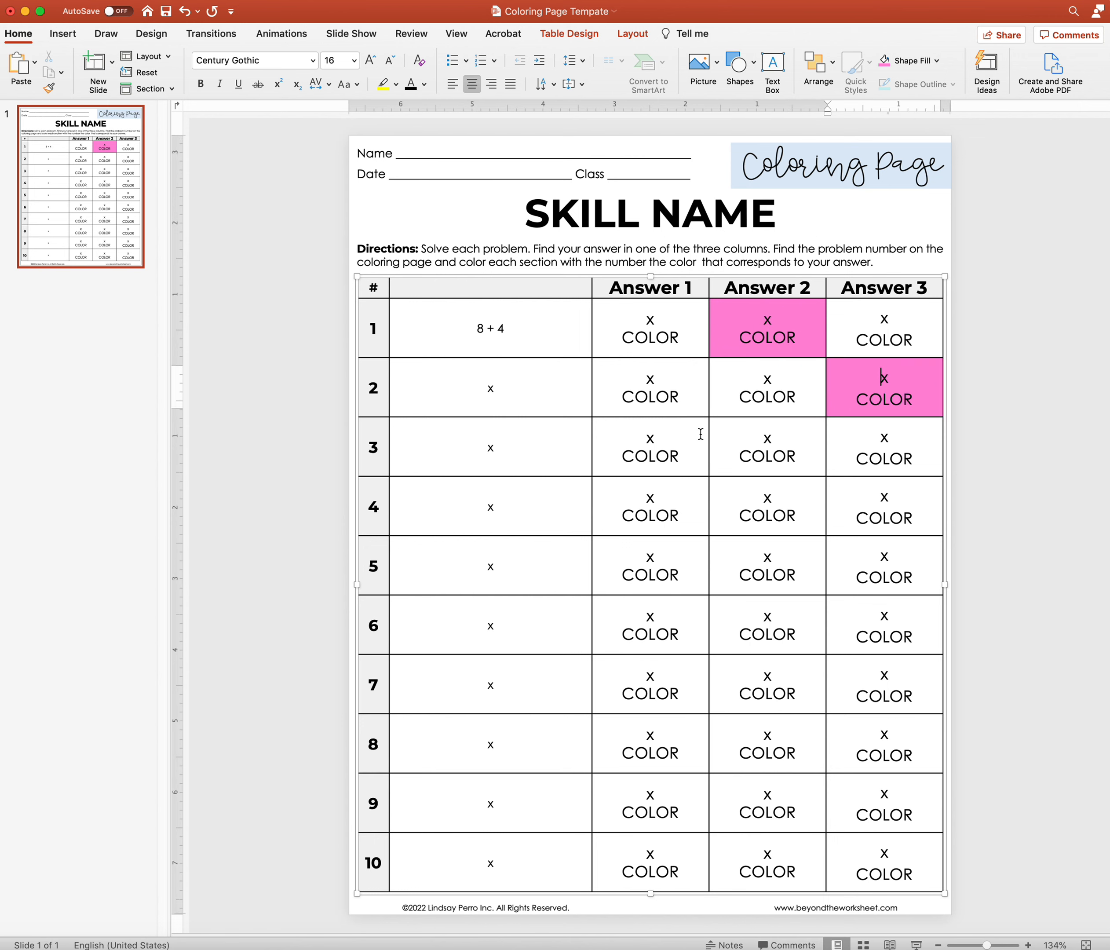
click(668, 431)
click(885, 61)
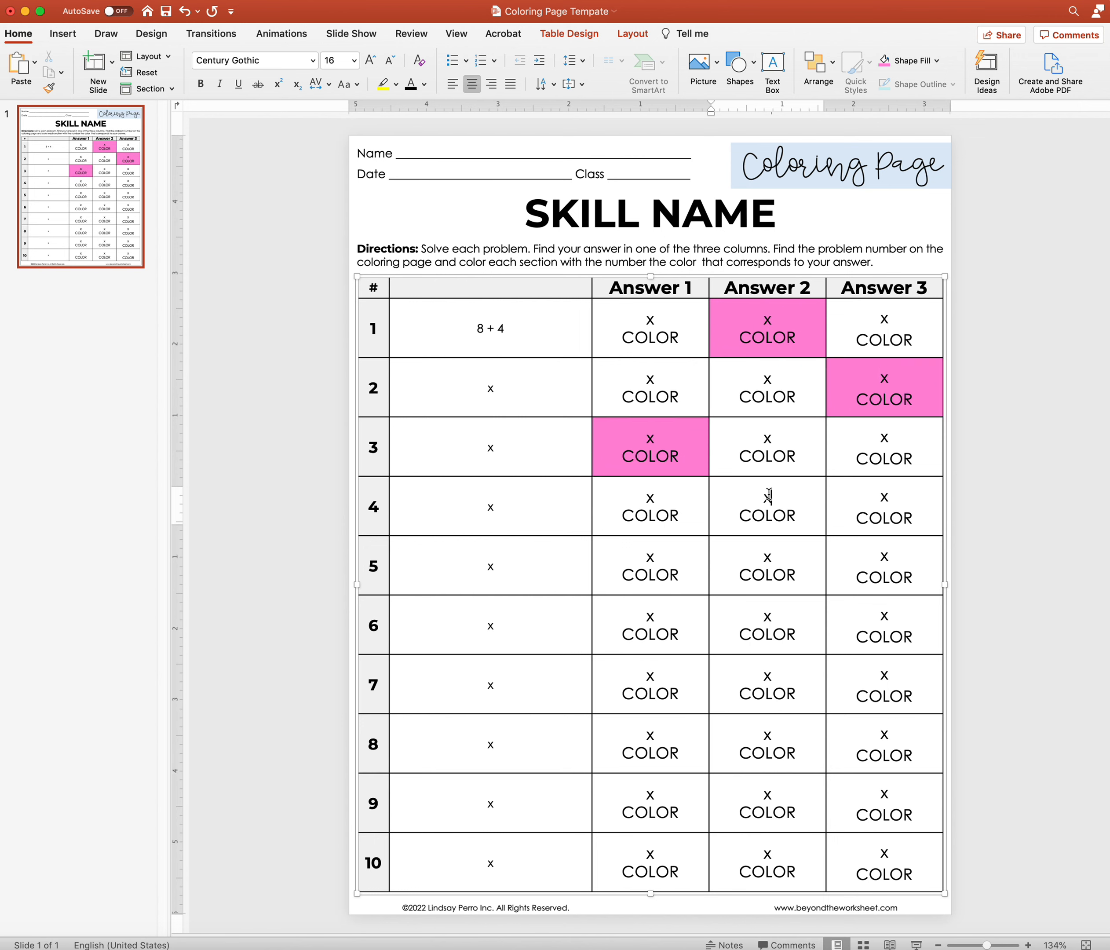
Fill the Answer 2 cells of problems 4 and 5 and the Answer 3 cells of problems 6 and 7 pink
drag(766, 494, 771, 563)
click(885, 61)
drag(889, 647, 887, 692)
click(885, 61)
Fill Answer 1 of problem 8, Answer 2 of problem 9 and Answer 3 of problem 10 pink
click(659, 737)
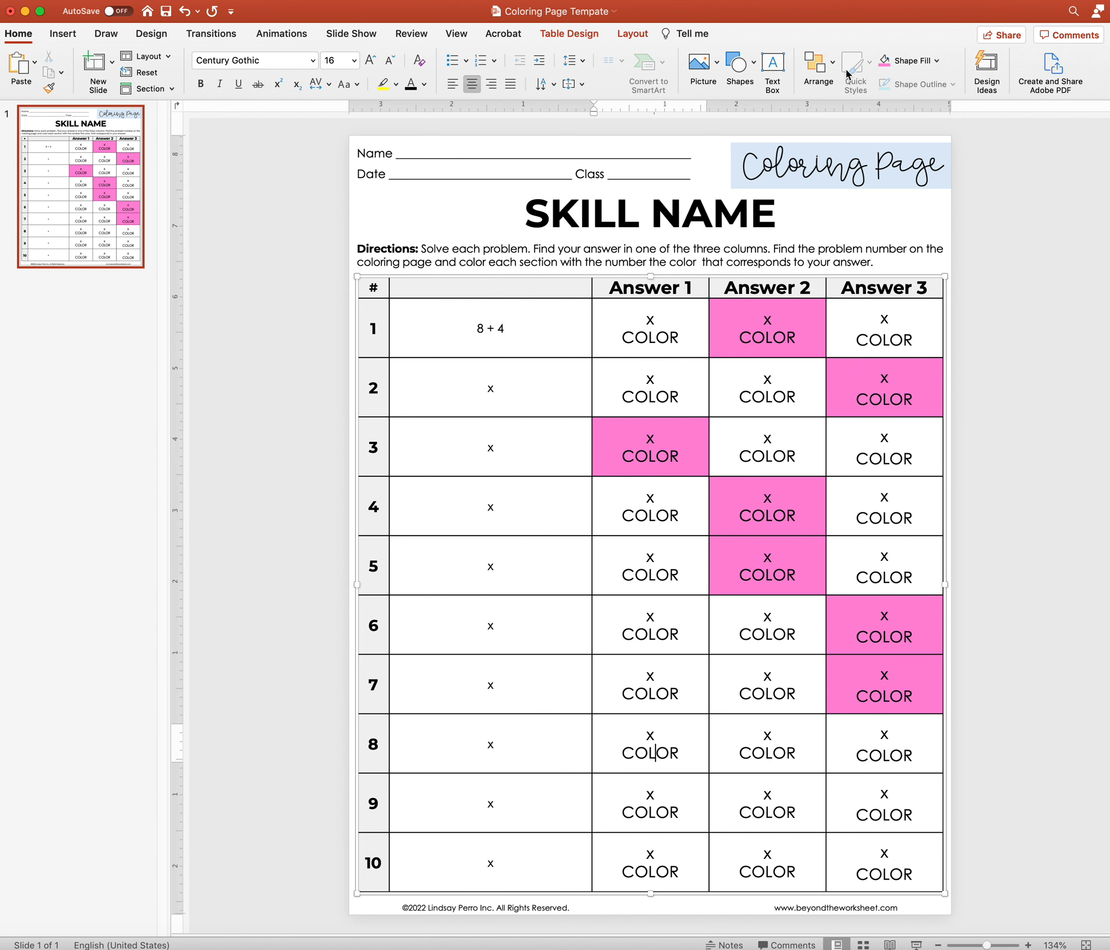
click(886, 61)
click(764, 792)
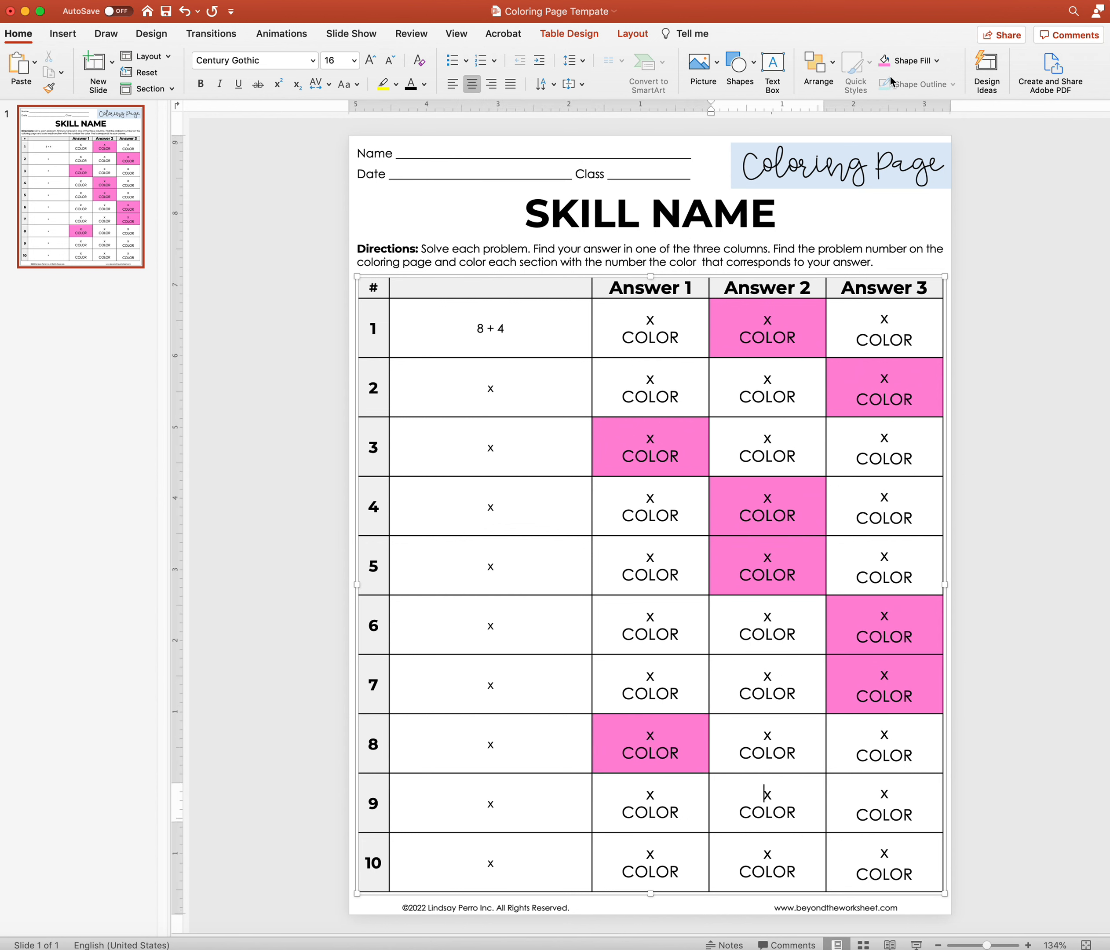
click(885, 60)
click(831, 858)
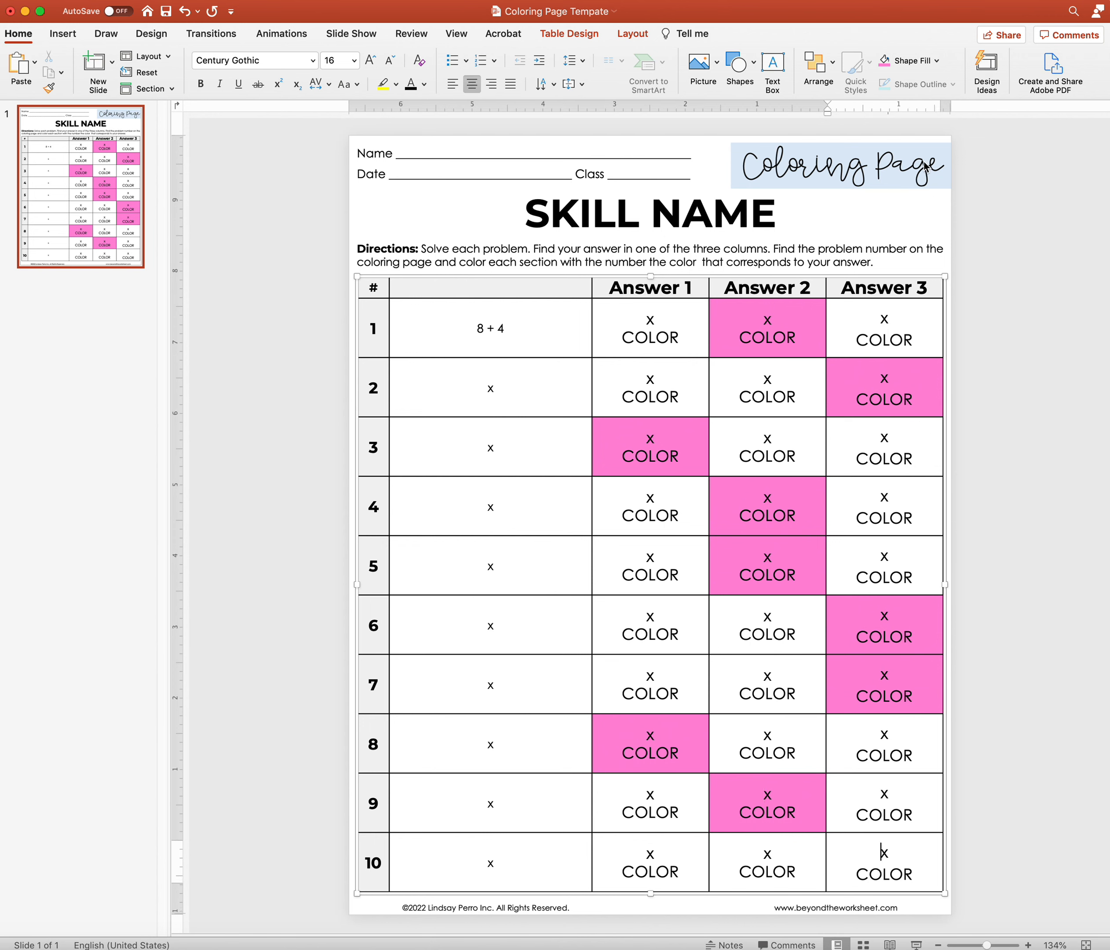
click(885, 61)
Enter the answer choices for problem 1: 32 in Answer 1, 12 in Answer 2 and 4 in Answer 3
click(511, 329)
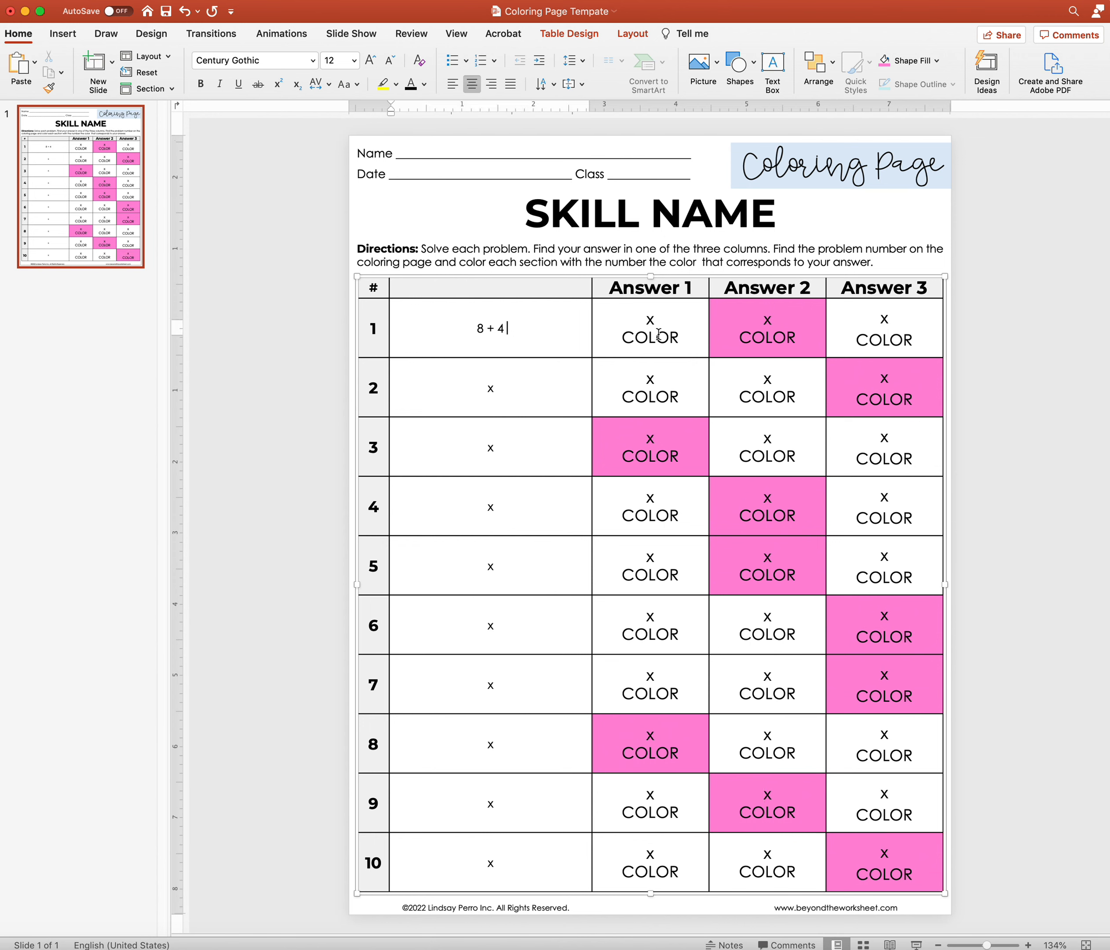
double_click(767, 319)
text(12)
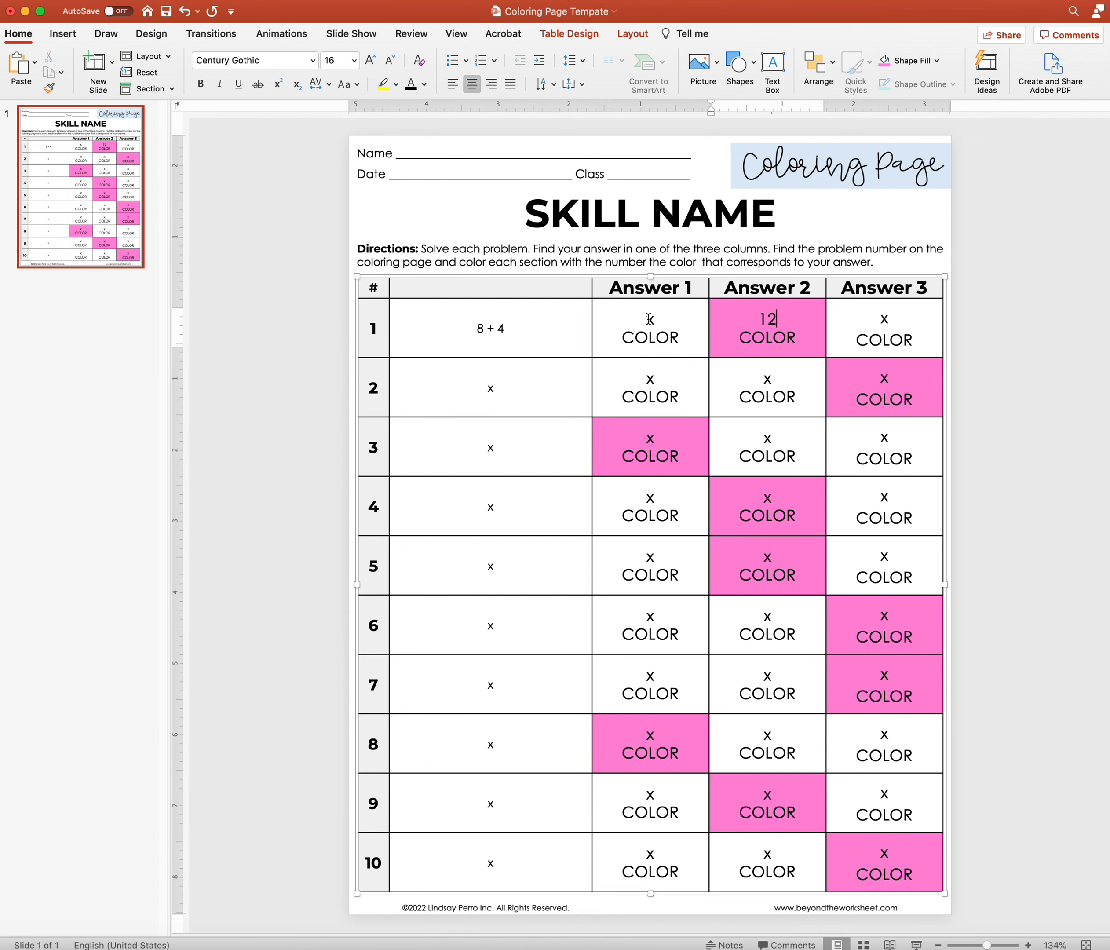
double_click(649, 319)
text(32)
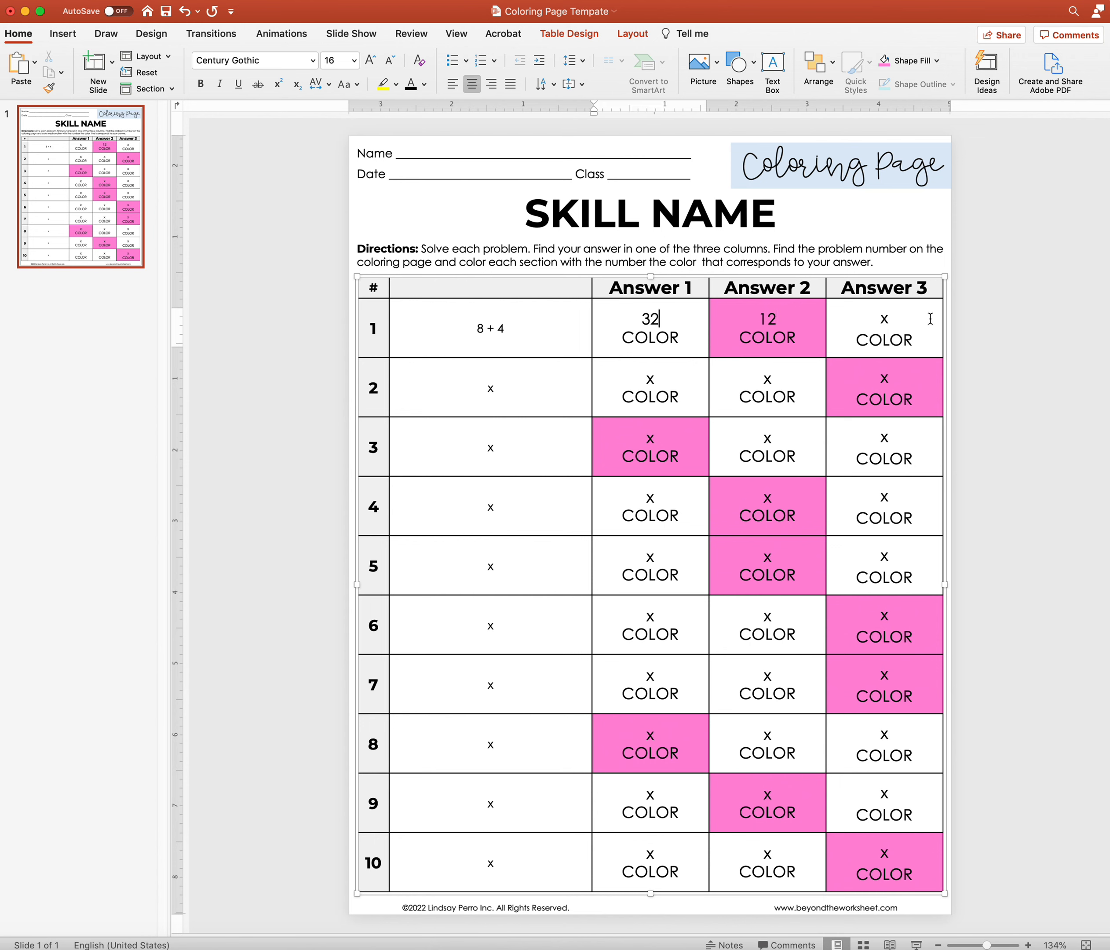
double_click(884, 318)
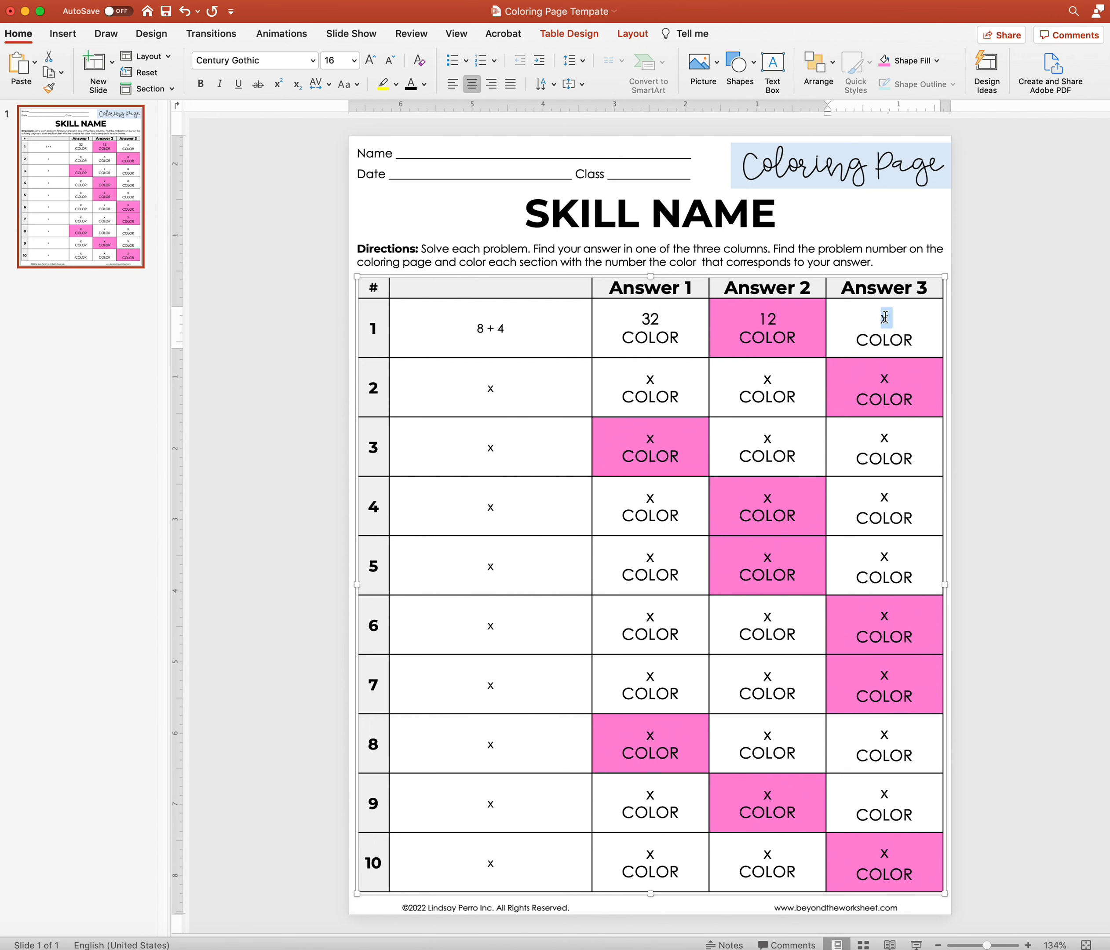
text(4)
Replace the COLOR placeholders of problem 1 with ORANGE for Answer 1, RED for Answer 2 and YELLOW for Answer 3
drag(738, 338, 795, 339)
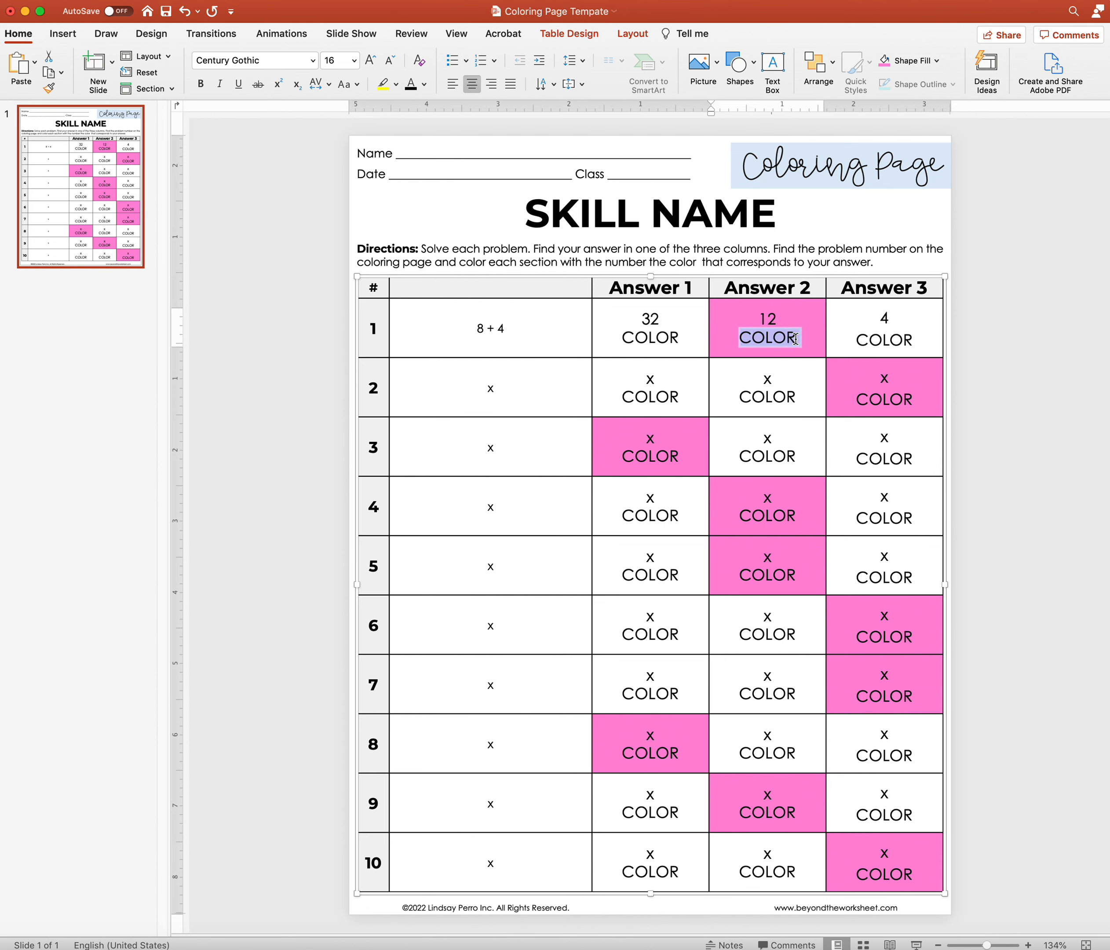
text(RED)
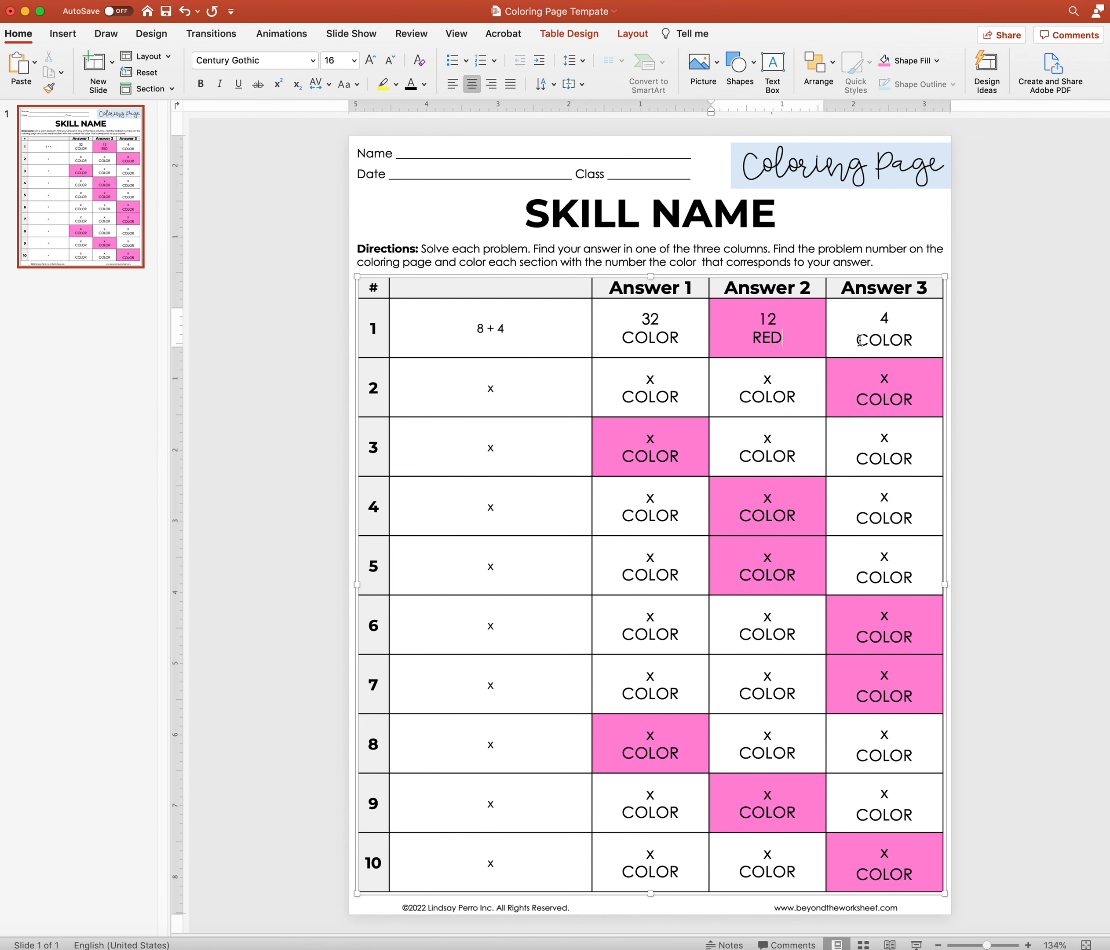
drag(856, 339, 912, 338)
text(yel)
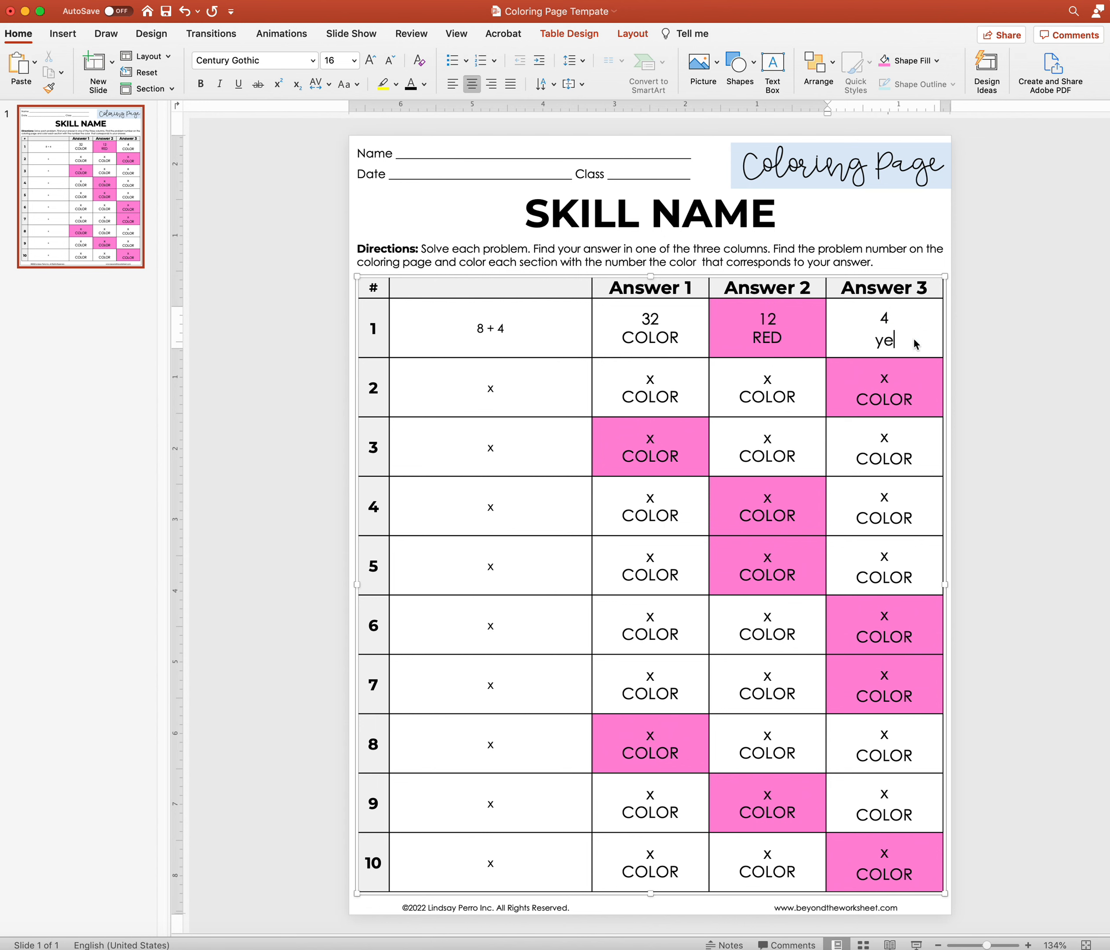
key(BackSpace)
key(BackSpace)
key(BackSpace)
text(YELLOW)
drag(680, 339, 637, 337)
text(ORANGE)
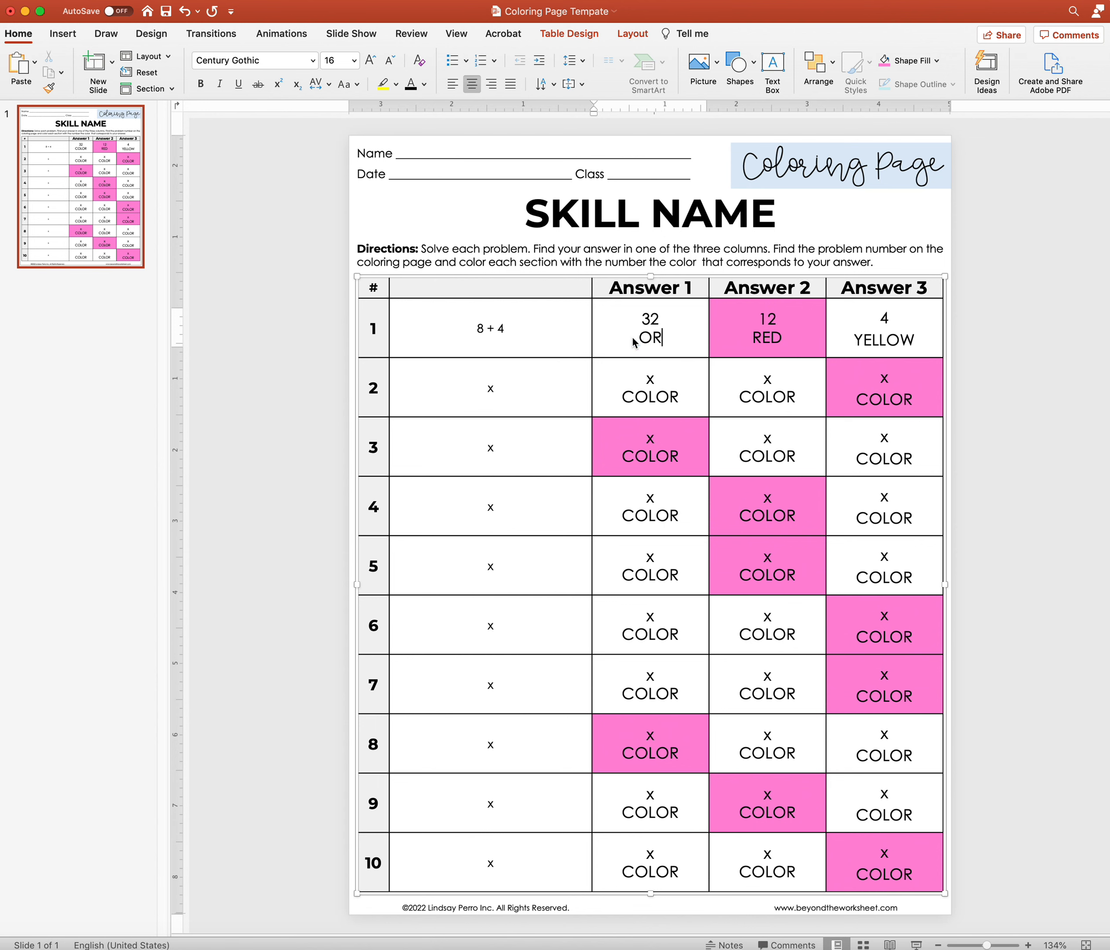
click(251, 371)
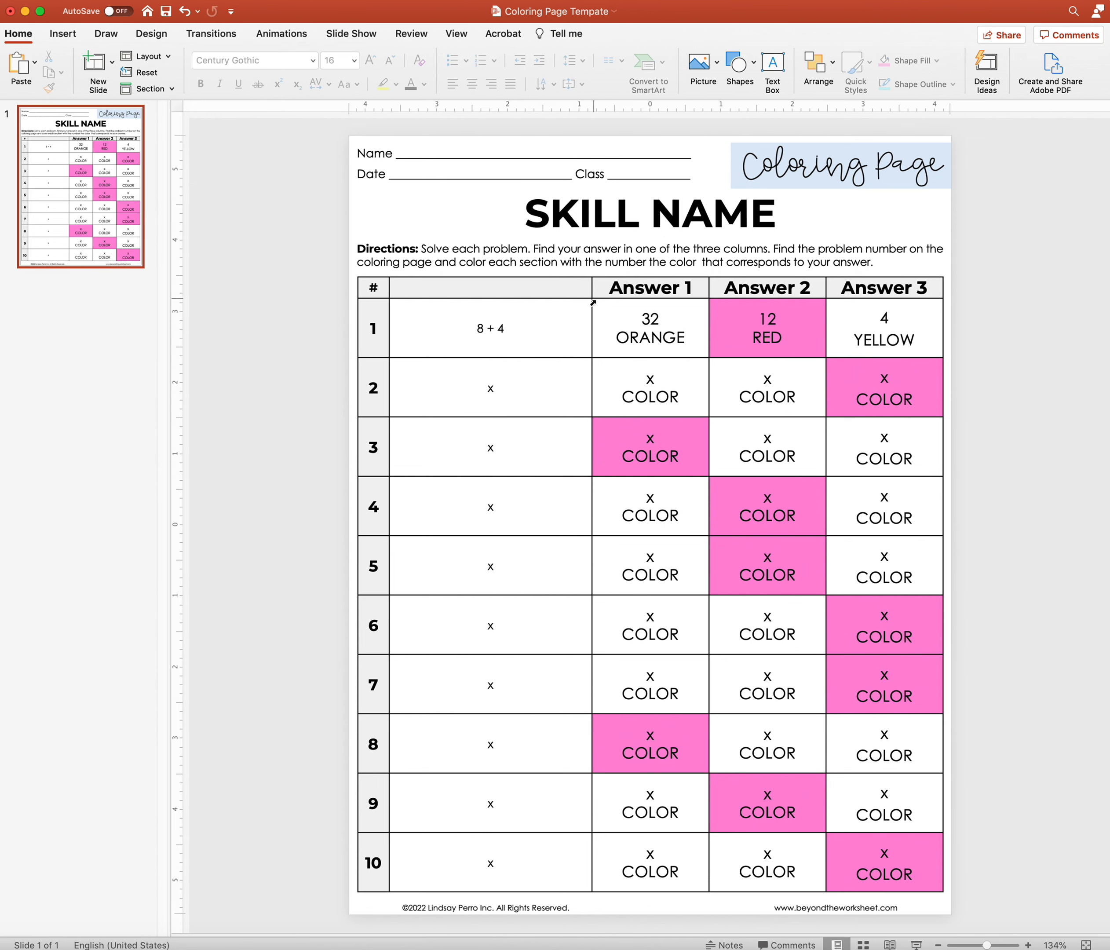
Duplicate the worksheet slide with its pink-marked answers
drag(667, 341, 890, 829)
click(290, 253)
right_click(98, 221)
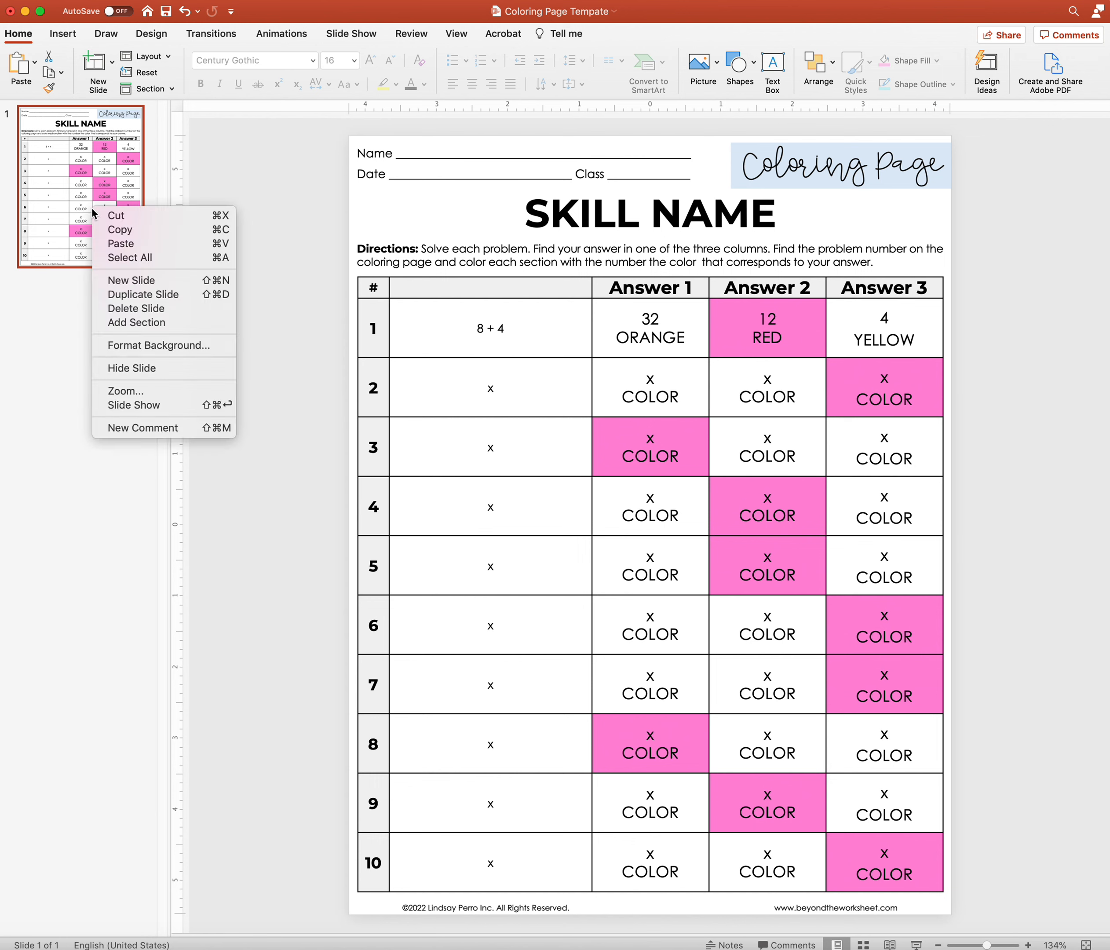
click(151, 288)
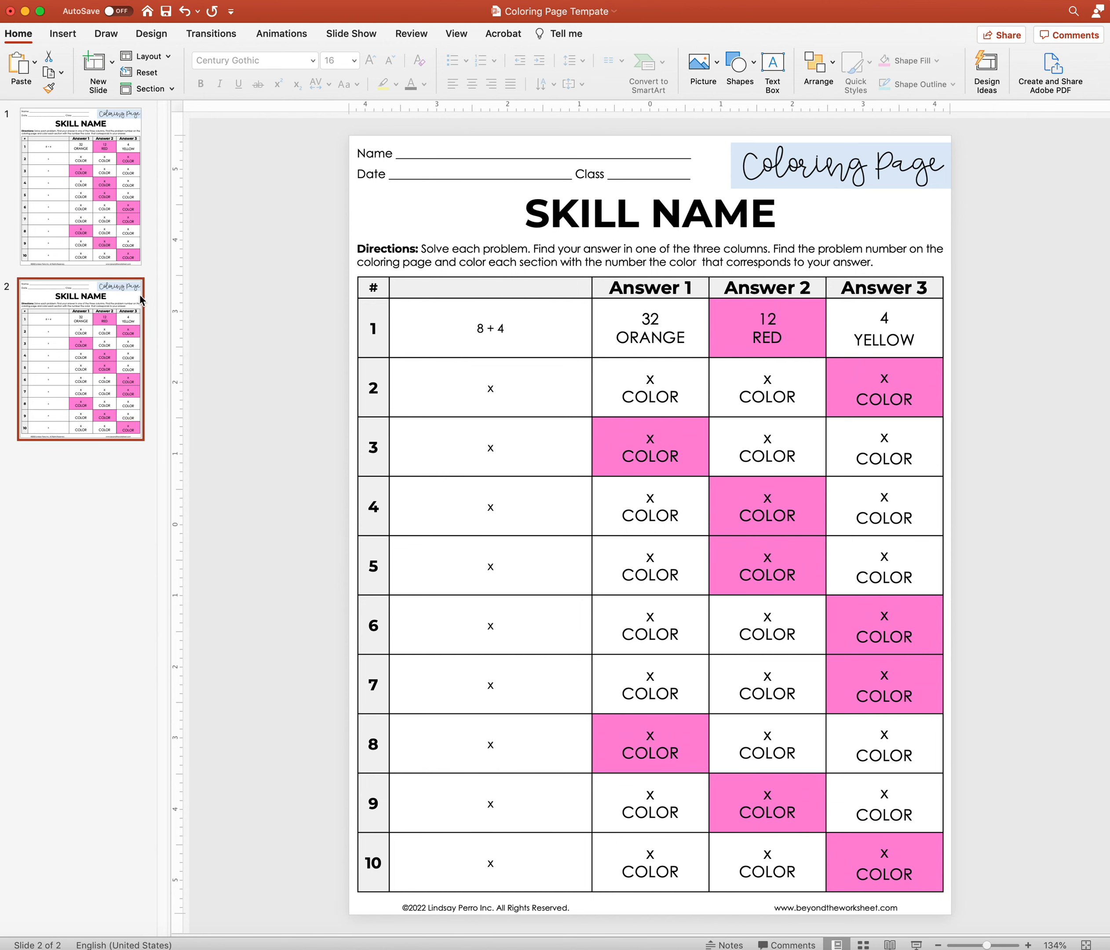
Remove the fill from all answer cells of problems 1 to 10 on slide 1
click(102, 222)
drag(615, 314, 896, 845)
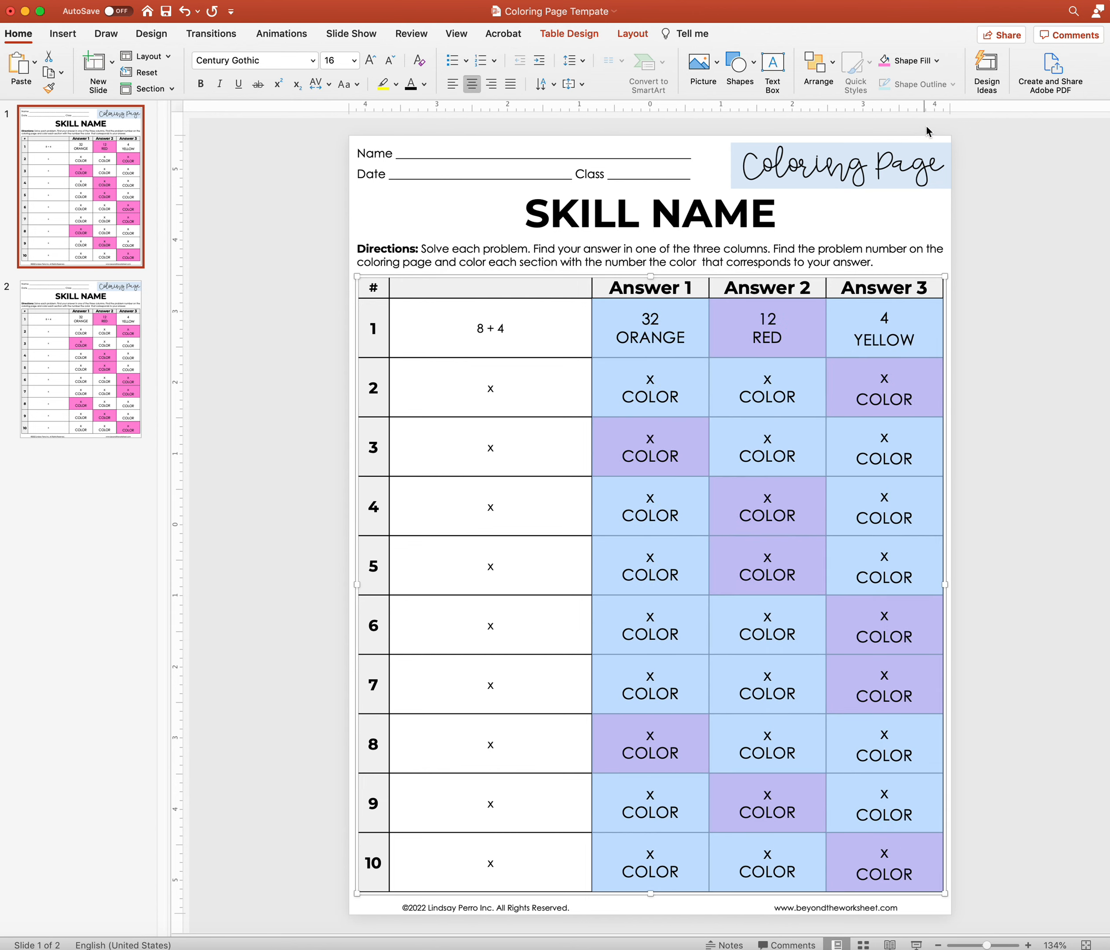
click(938, 61)
click(939, 62)
click(938, 61)
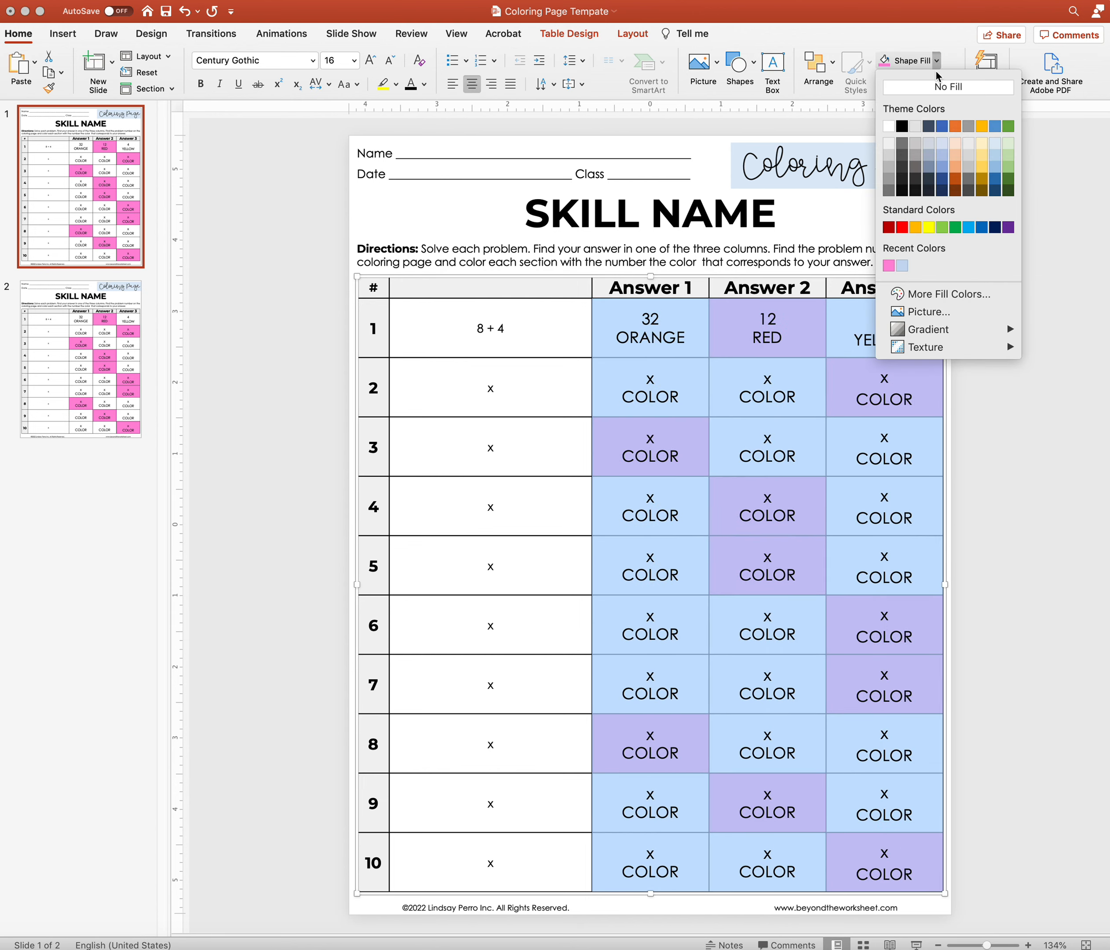
click(936, 85)
click(1032, 291)
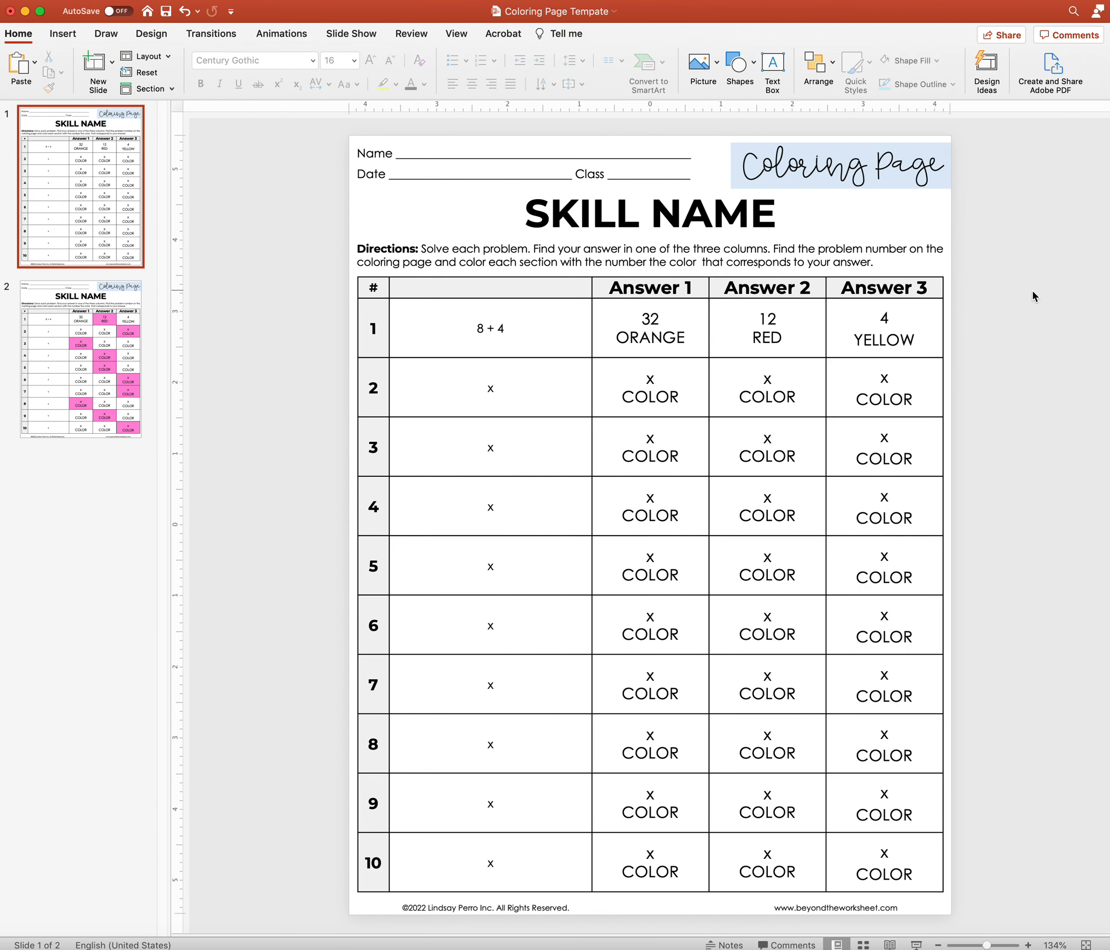